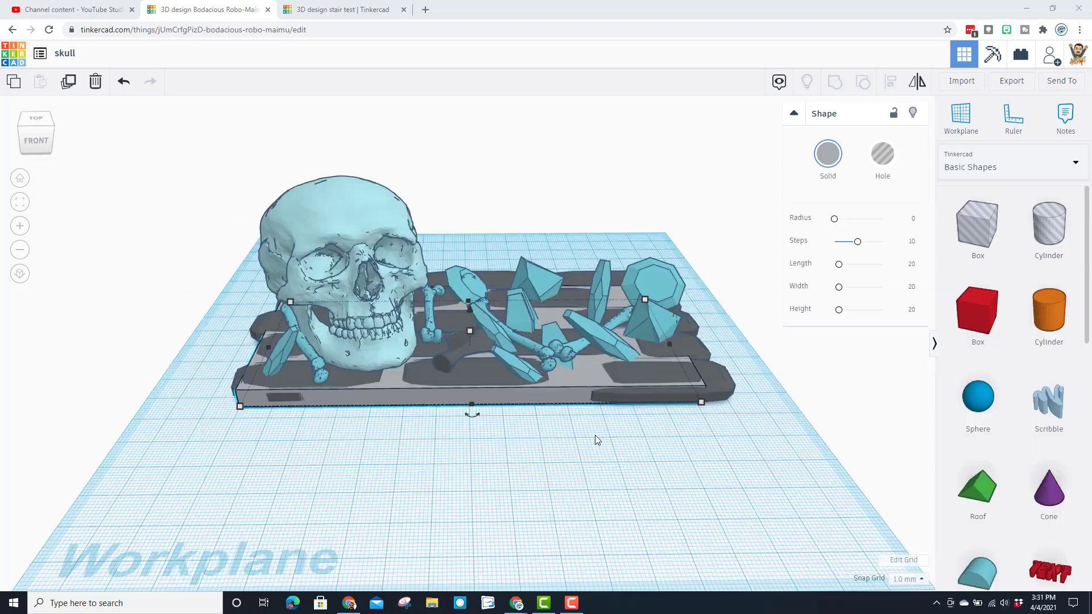
Group the two long crystals nearest the front of the slab, and combine that group with the adjacent long bone
scroll(408, 462, "up", 3)
mouse_move(408, 462)
right_mouse_down()
mouse_move(587, 439)
mouse_move(404, 456)
right_mouse_up()
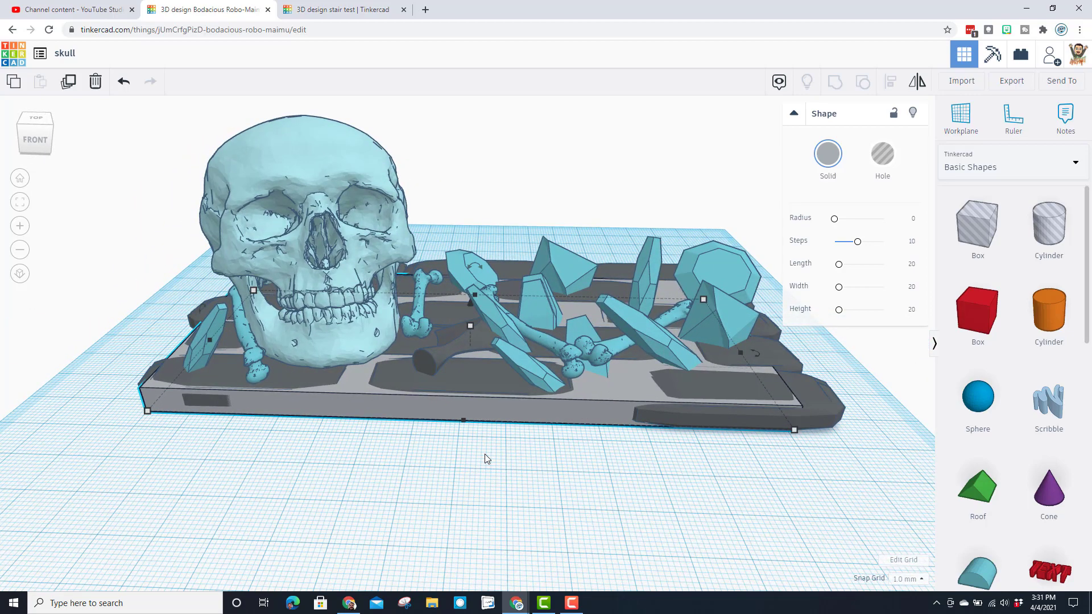
scroll(541, 436, "up", 3)
scroll(545, 436, "down", 3)
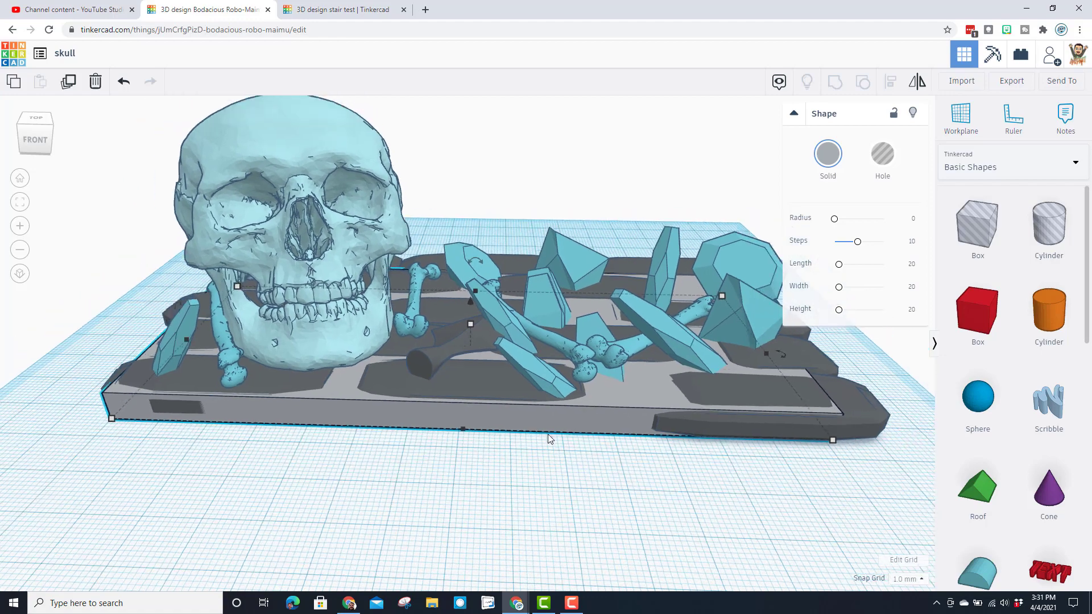
right_click_drag(548, 434, 527, 401)
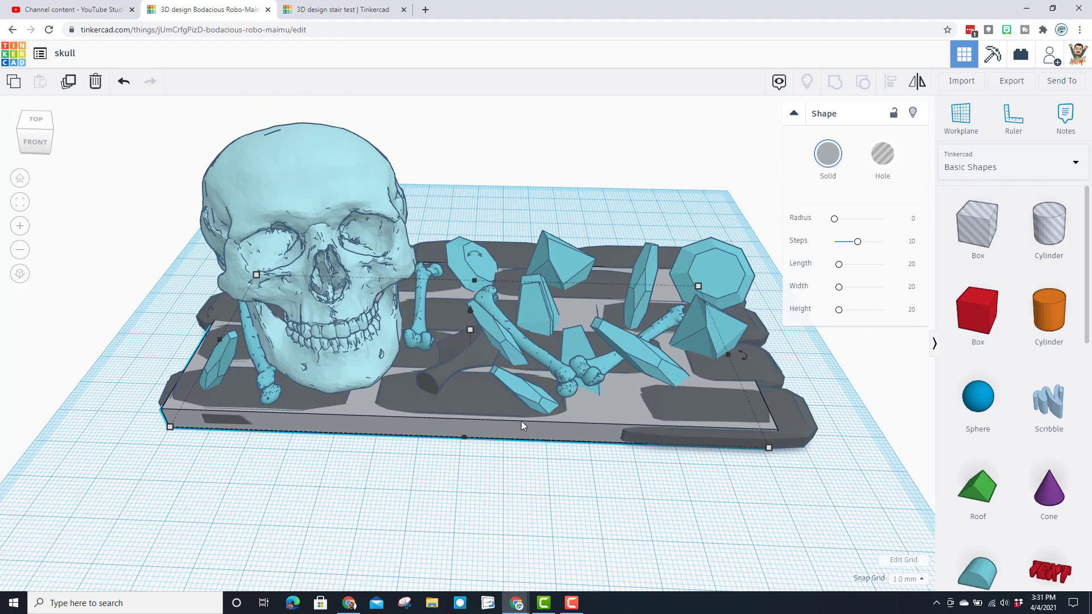
left_click(527, 391)
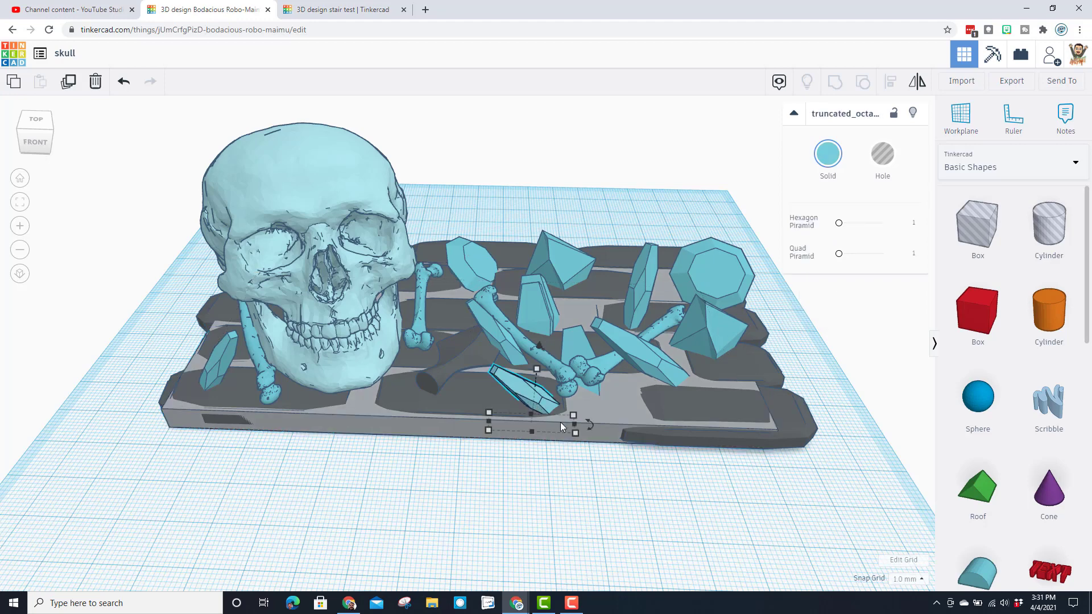
left_click(504, 342, "shift")
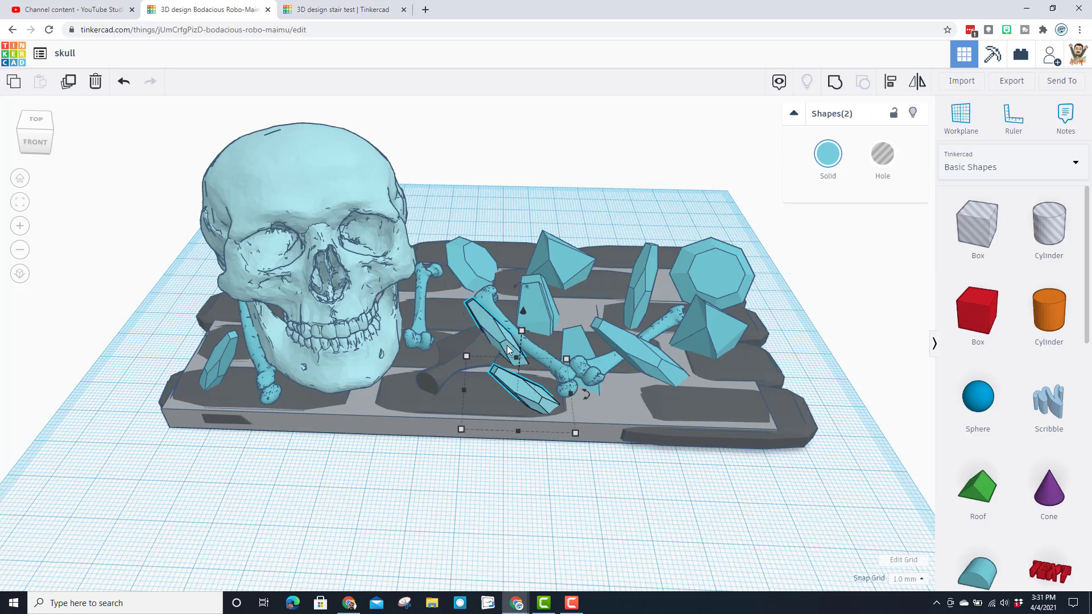
key("ctrl+g")
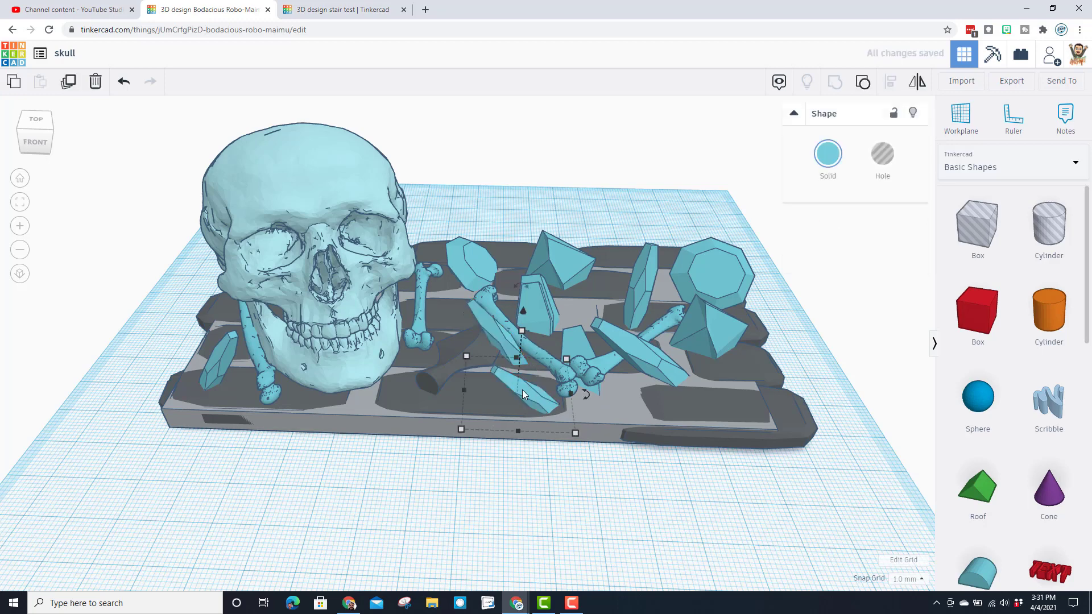
left_click(538, 353, "shift")
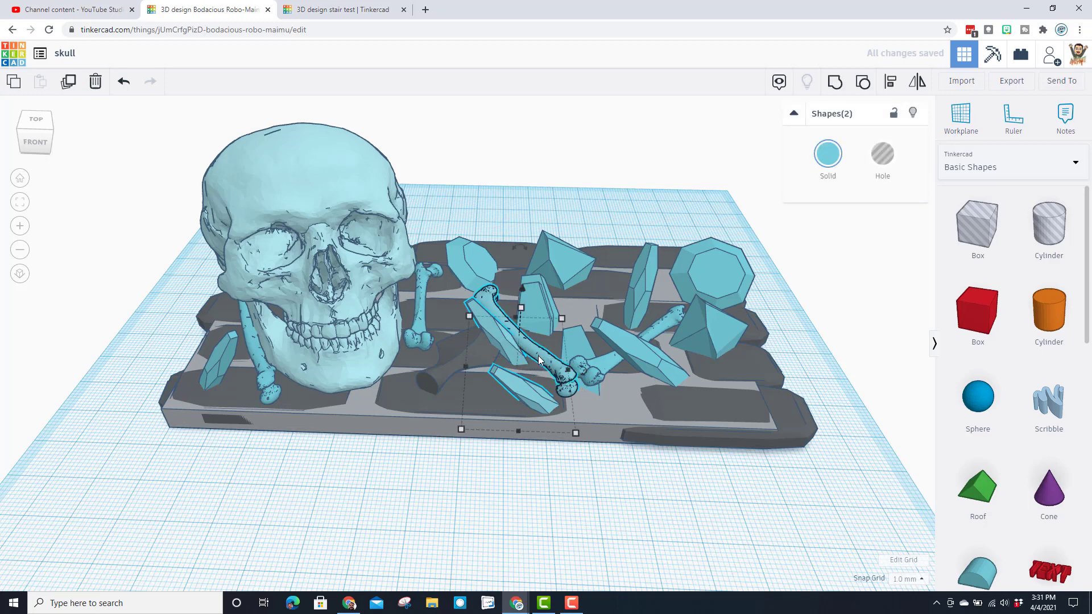
key("ctrl+g")
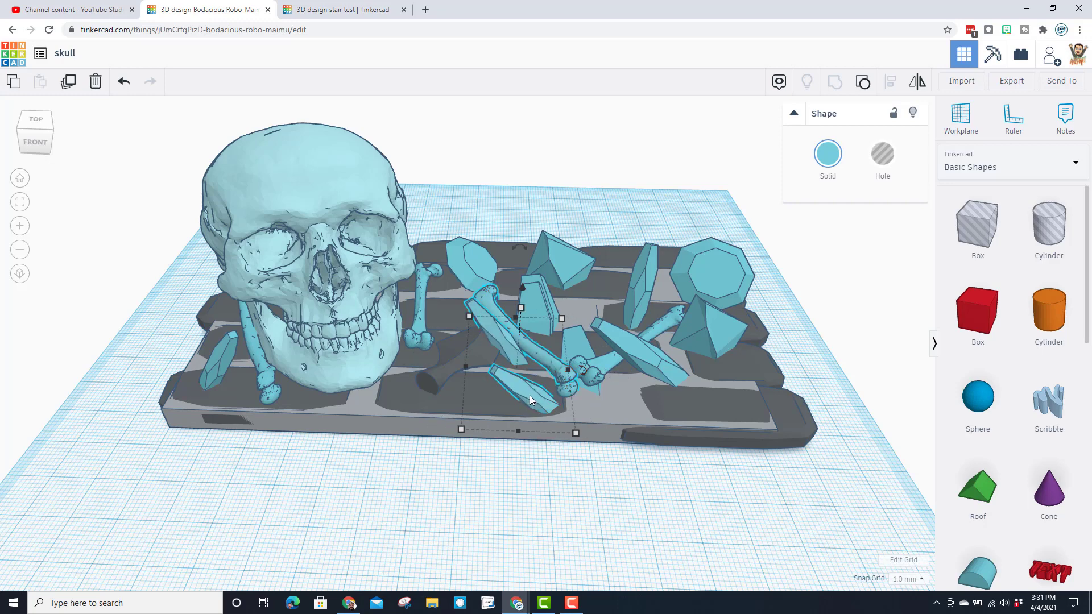
Try shifting the crystal-and-bone group slightly, and place a duplicate of it about 15 mm behind the original
mouse_move(530, 395)
left_mouse_down()
mouse_move(612, 381)
mouse_move(535, 395)
left_mouse_up()
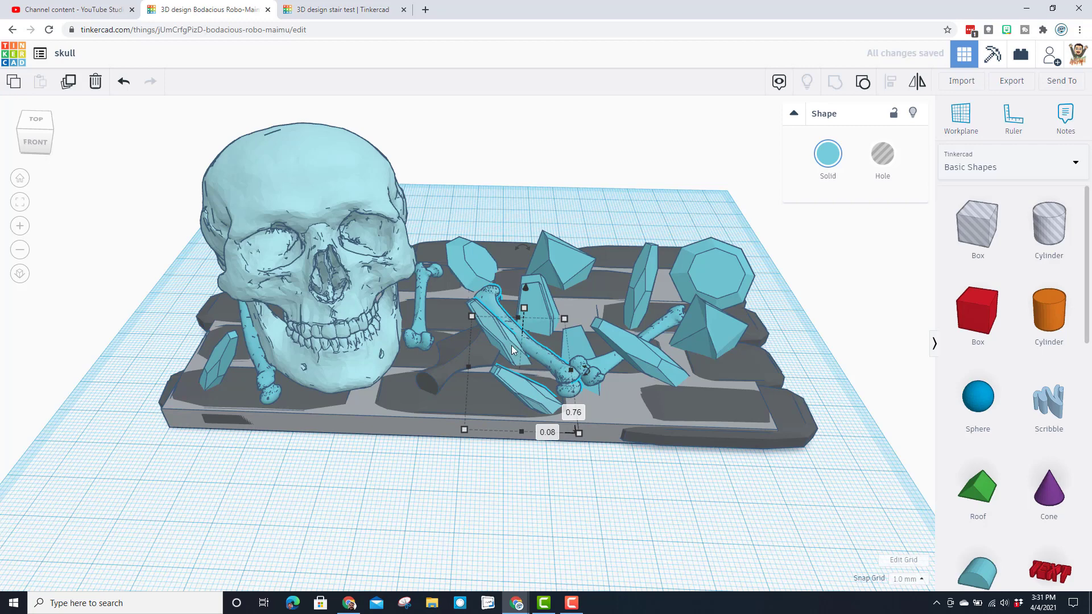
left_click(586, 363, "shift")
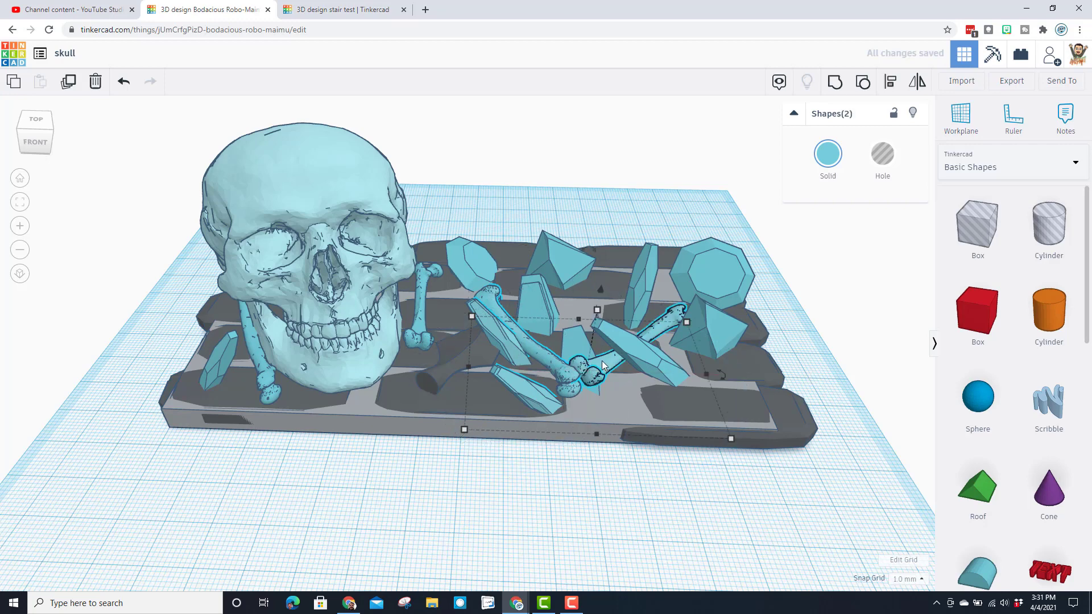
left_click(603, 363, "shift")
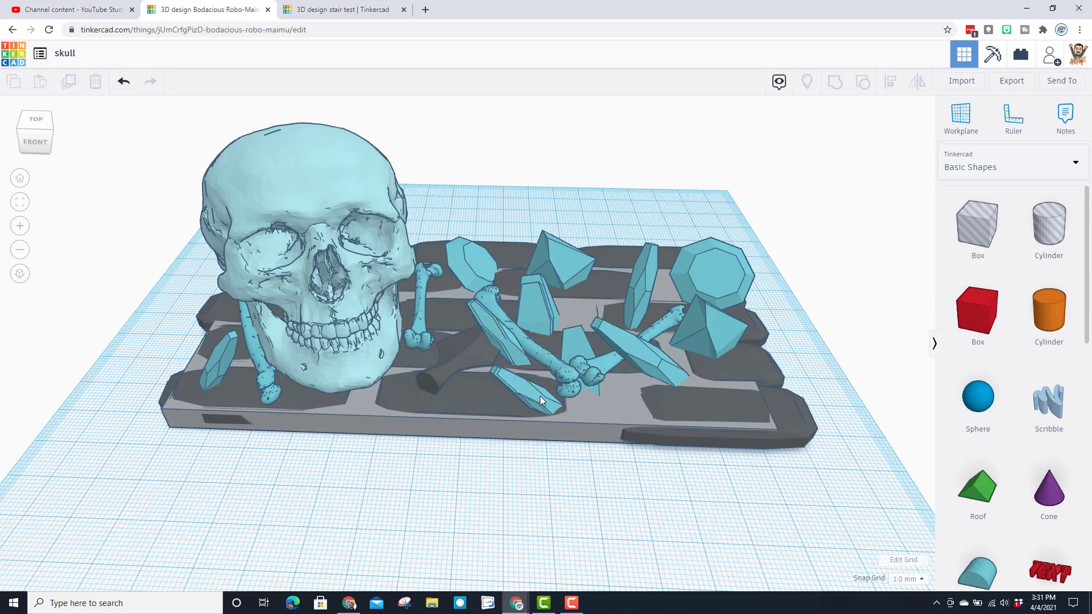
left_click(640, 358, "shift")
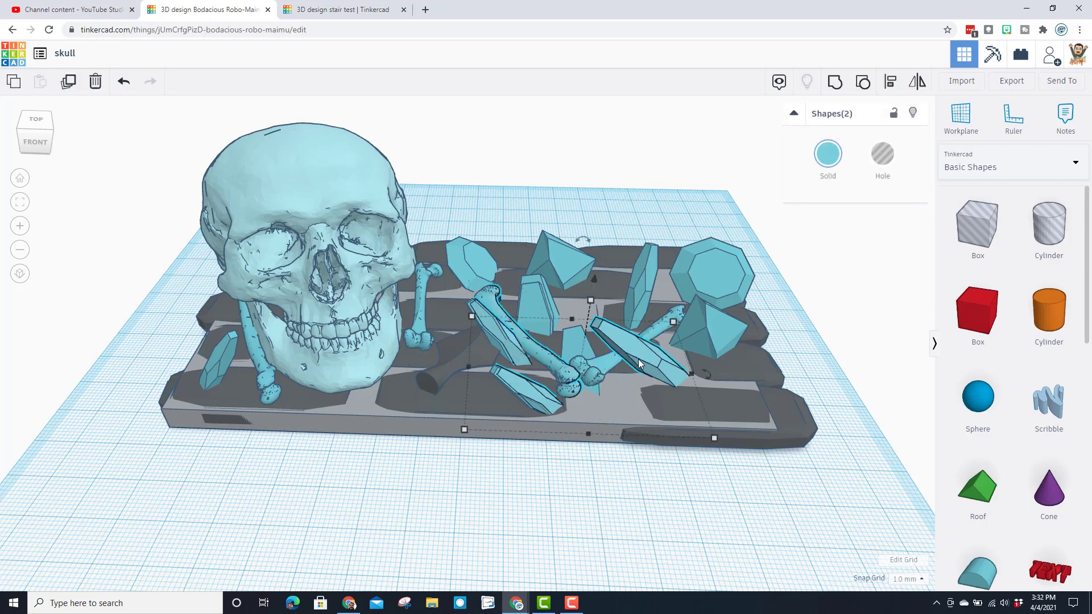
key("ctrl+d")
mouse_move(640, 355)
left_mouse_down()
mouse_move(607, 321)
mouse_move(596, 347)
mouse_move(634, 356)
left_mouse_up()
left_click_drag(493, 326, 498, 343)
left_click(513, 396)
left_click(506, 397)
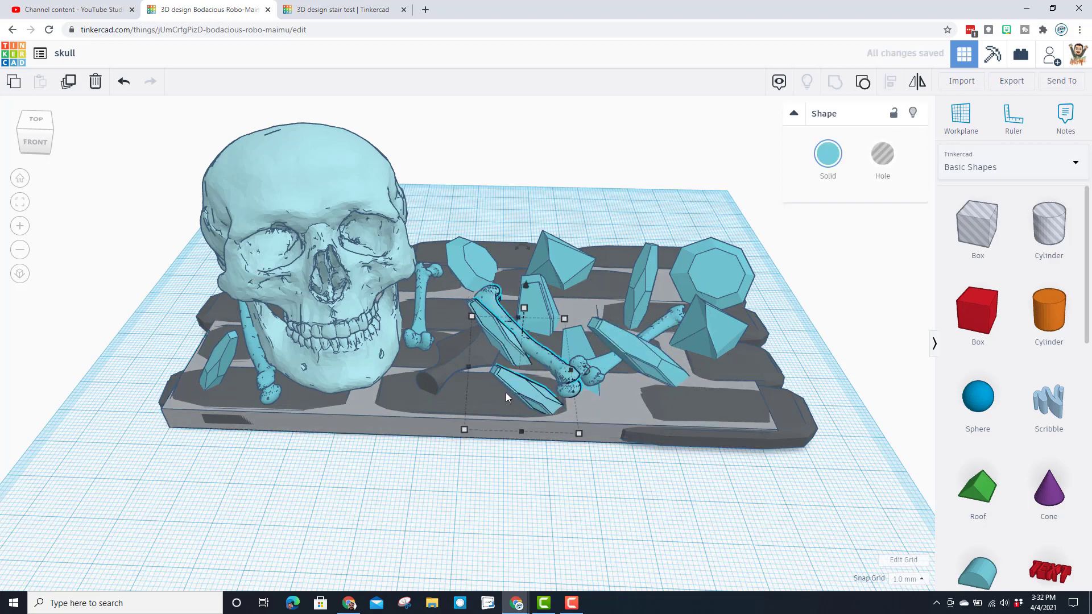
mouse_move(523, 385)
left_mouse_down()
mouse_move(569, 391)
mouse_move(527, 386)
mouse_move(521, 373)
left_mouse_up()
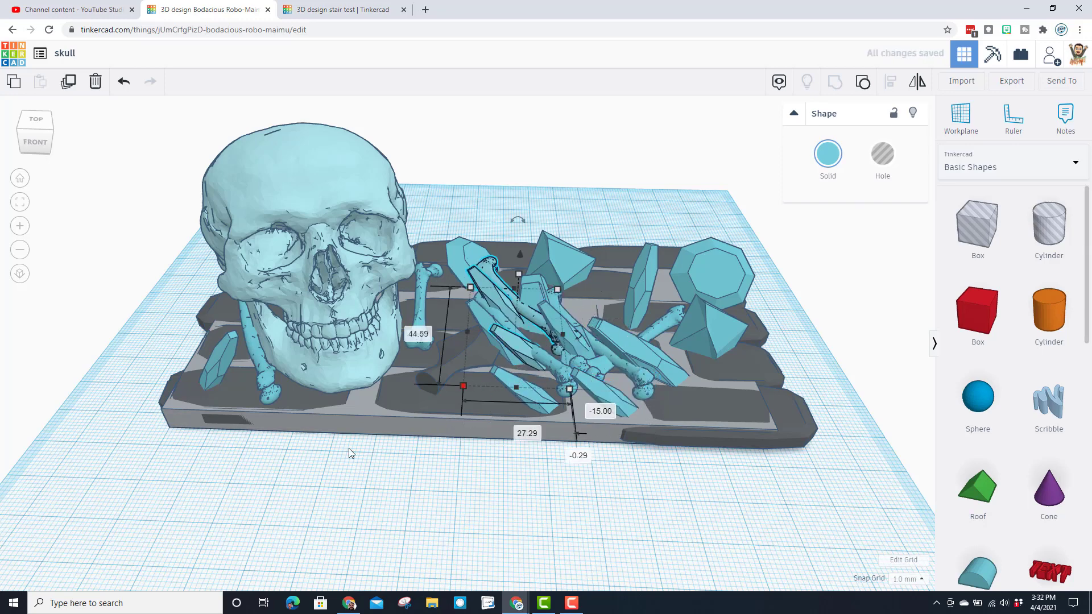
Try repositioning the brick wall under the skull and bones, shifting it about 2 mm
left_click(230, 388)
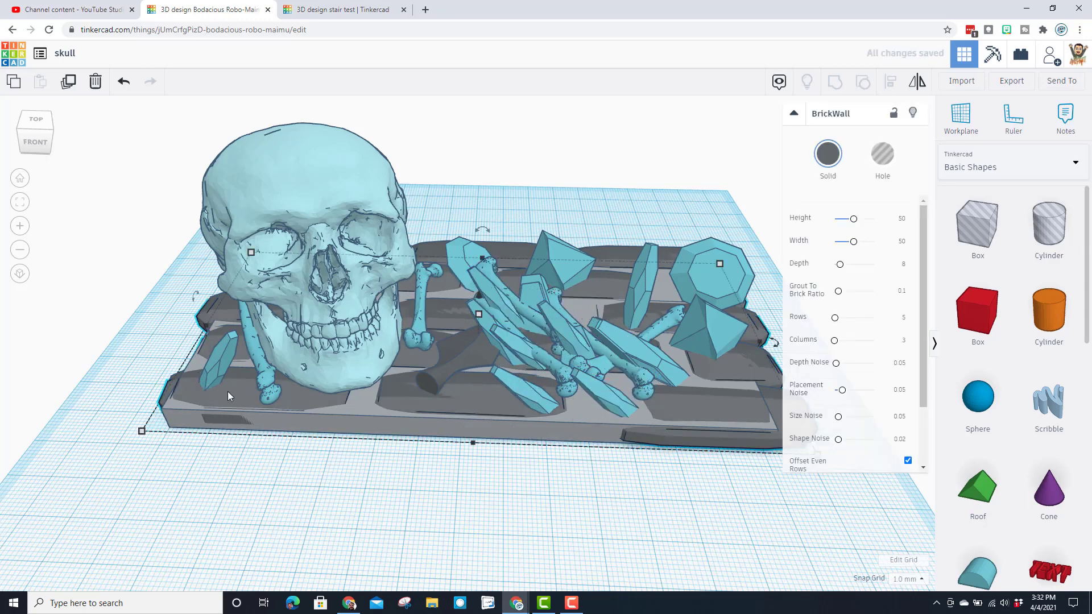
left_click_drag(228, 391, 205, 402)
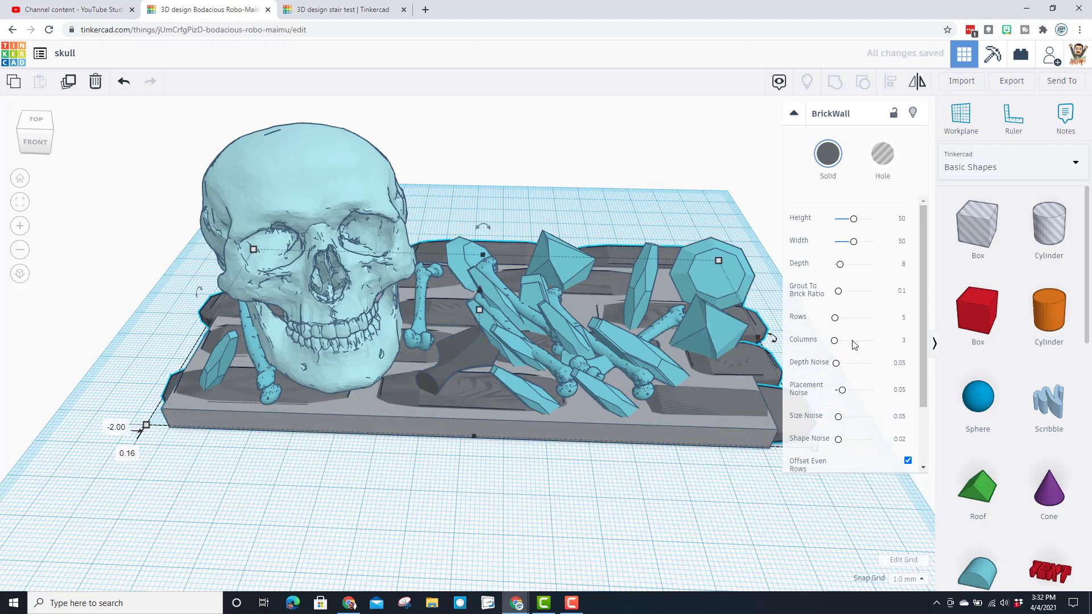
left_click_drag(214, 443, 378, 496)
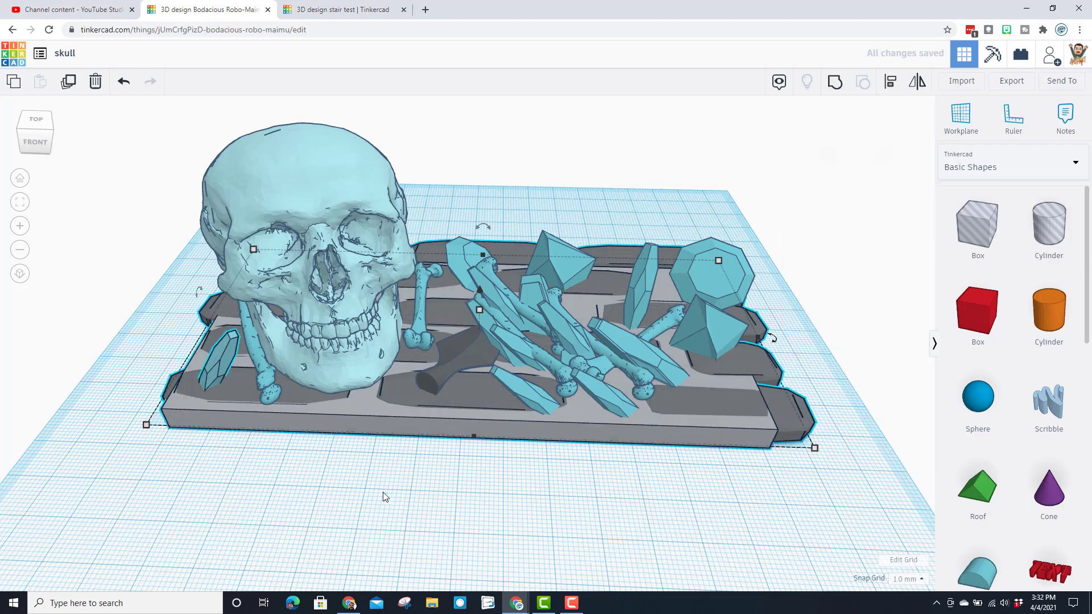
left_click(483, 495)
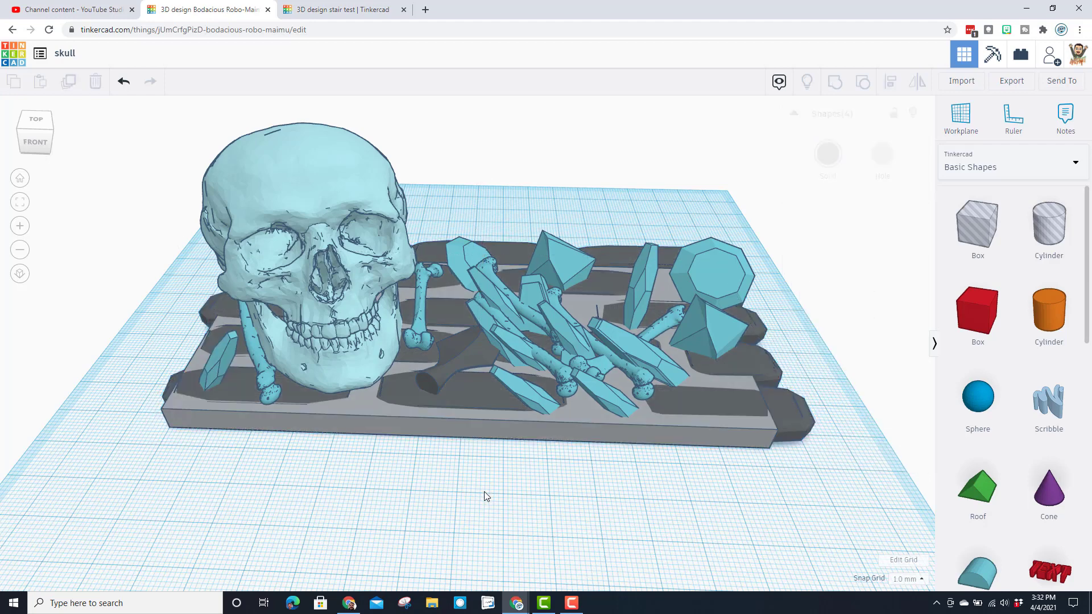
left_click(475, 406)
Undo the brick wall move and the duplication and shifting of the crystal-and-bone group
left_click(123, 82)
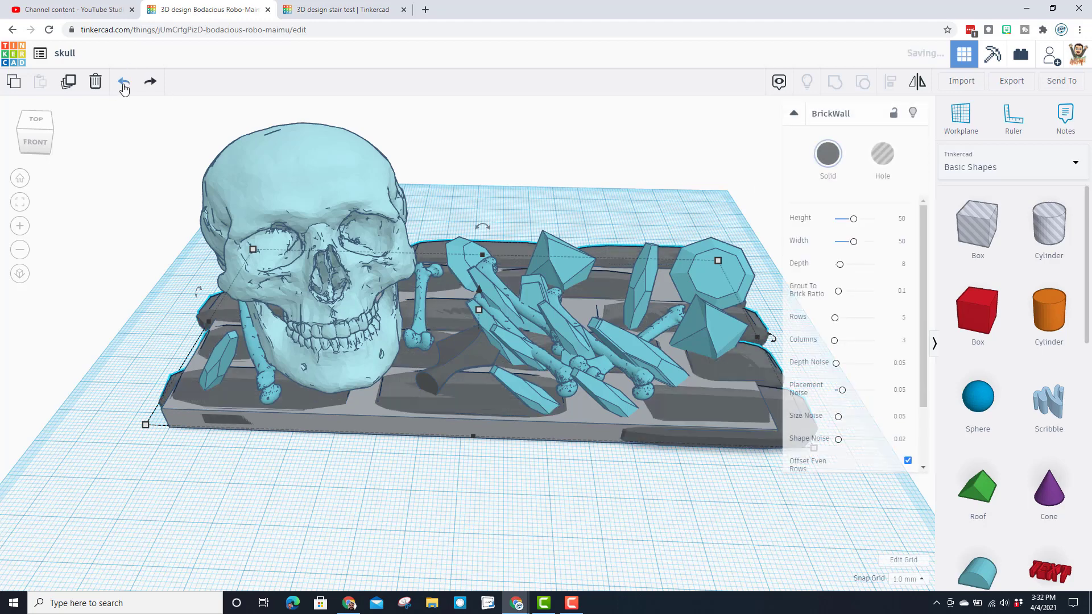
left_click(124, 84)
left_click(124, 84)
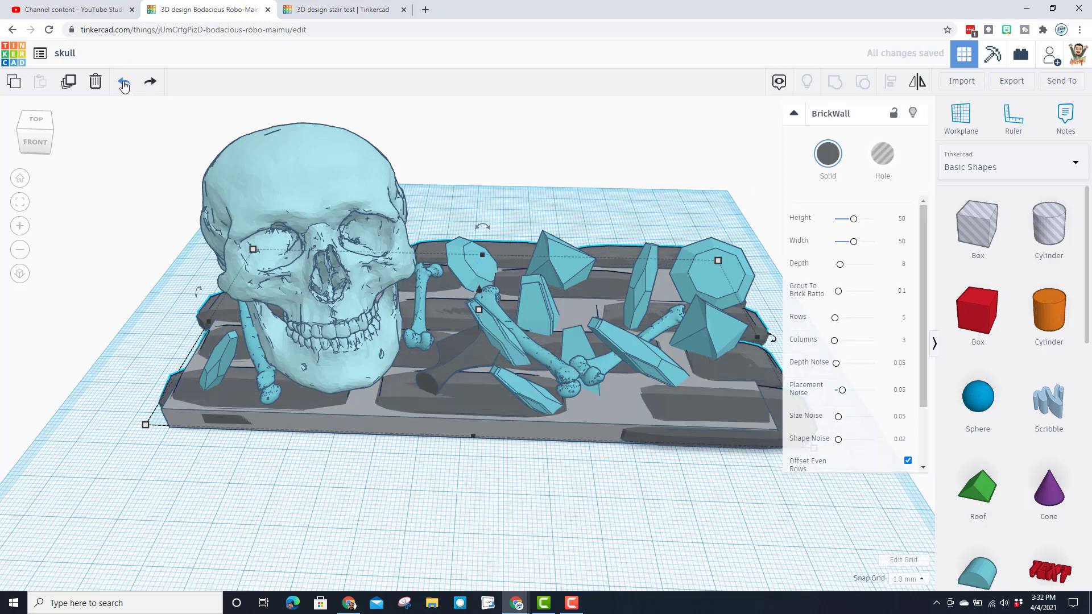
left_click(124, 84)
left_click(124, 84)
left_click(124, 84)
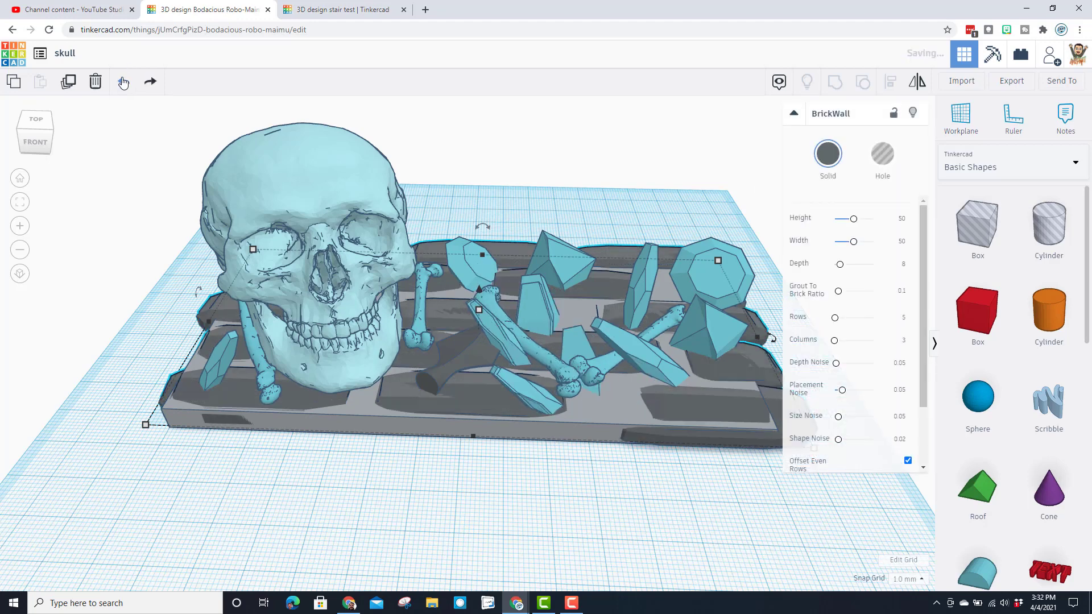
left_click(120, 83)
Check which crystals and bone belong to the combined group in front of the slab
left_click(490, 374)
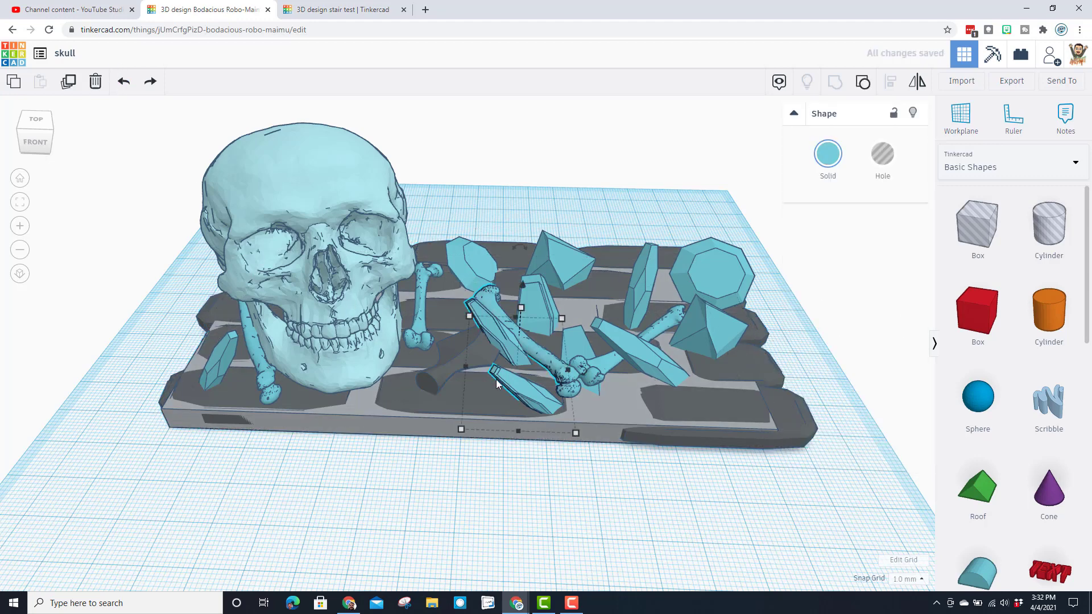
left_click(510, 448)
right_click_drag(515, 451, 438, 378)
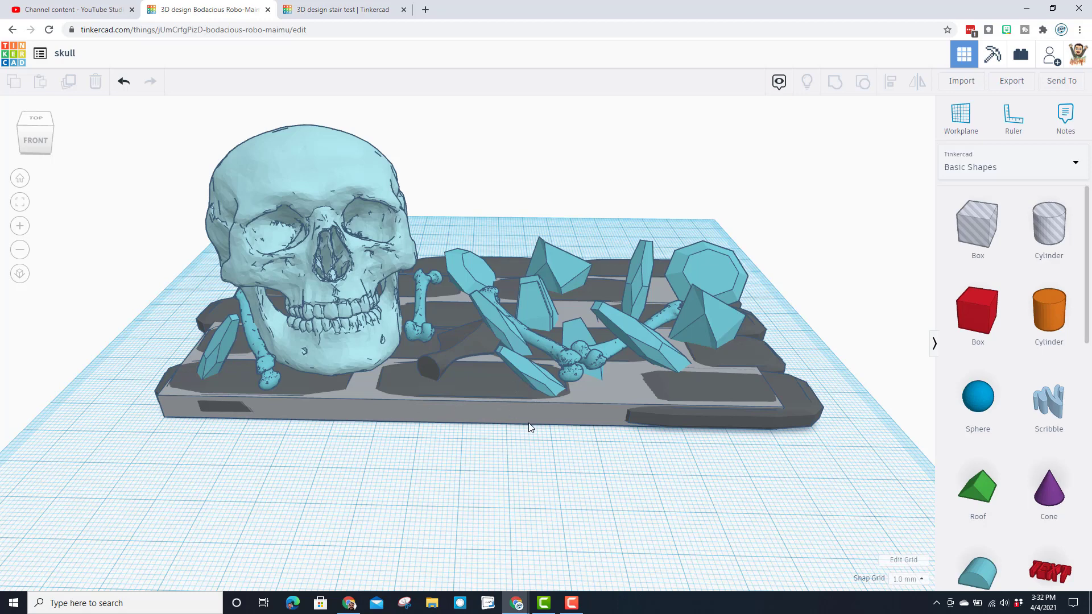
left_click(531, 383)
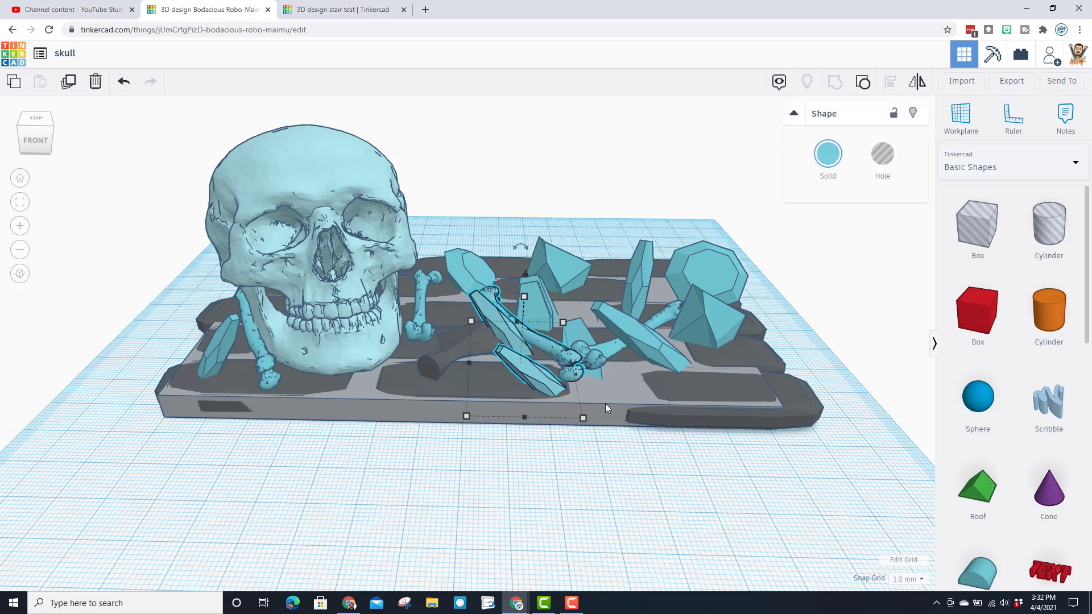
left_click(490, 442)
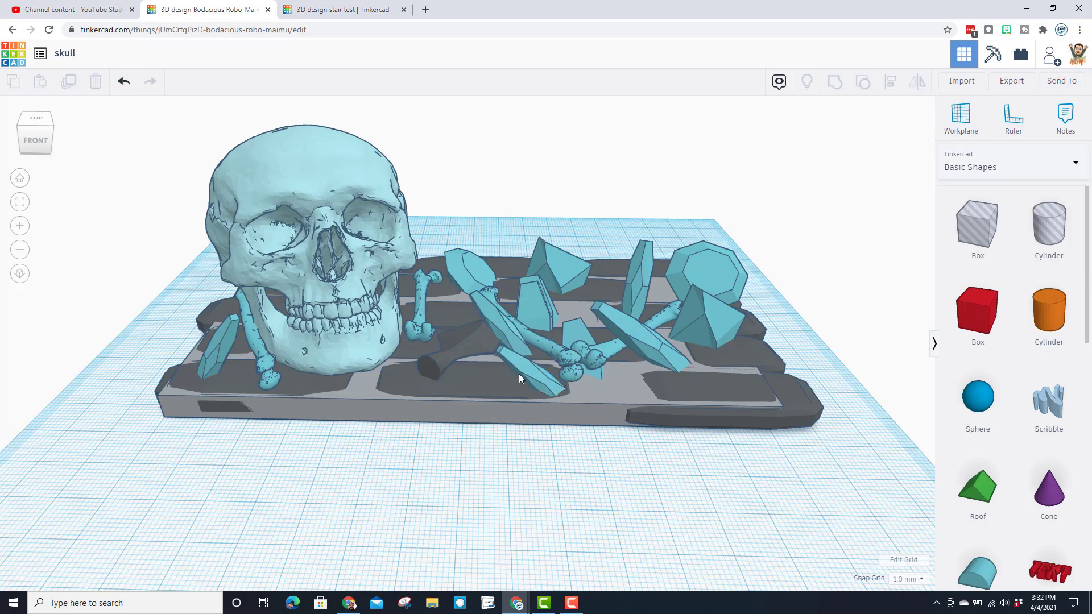
Shift the grey slab about 6.36 mm and undo that move
key("ctrl+z")
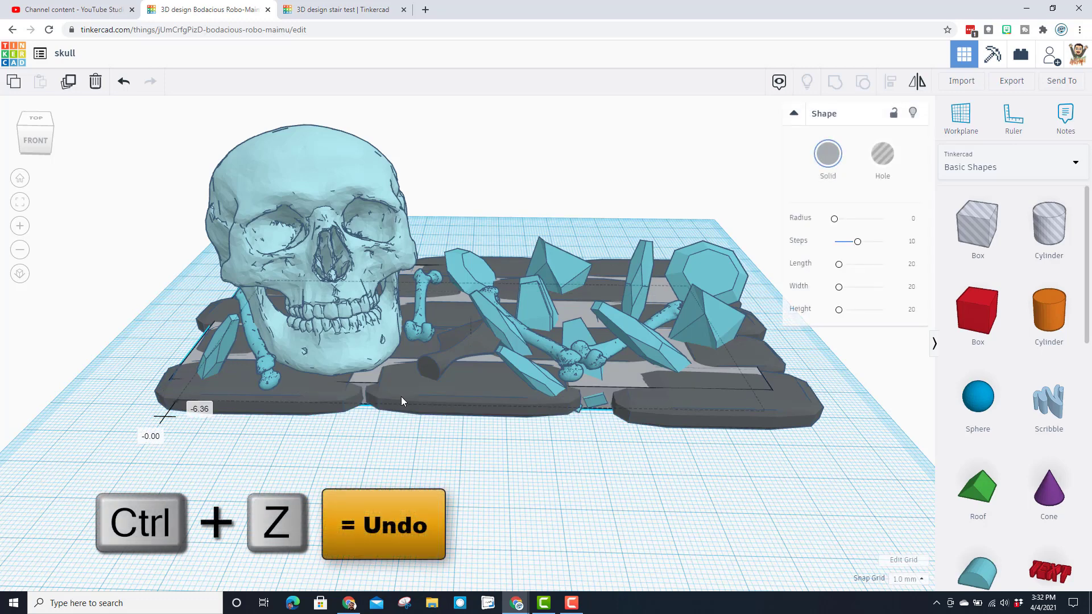
key("ctrl+z")
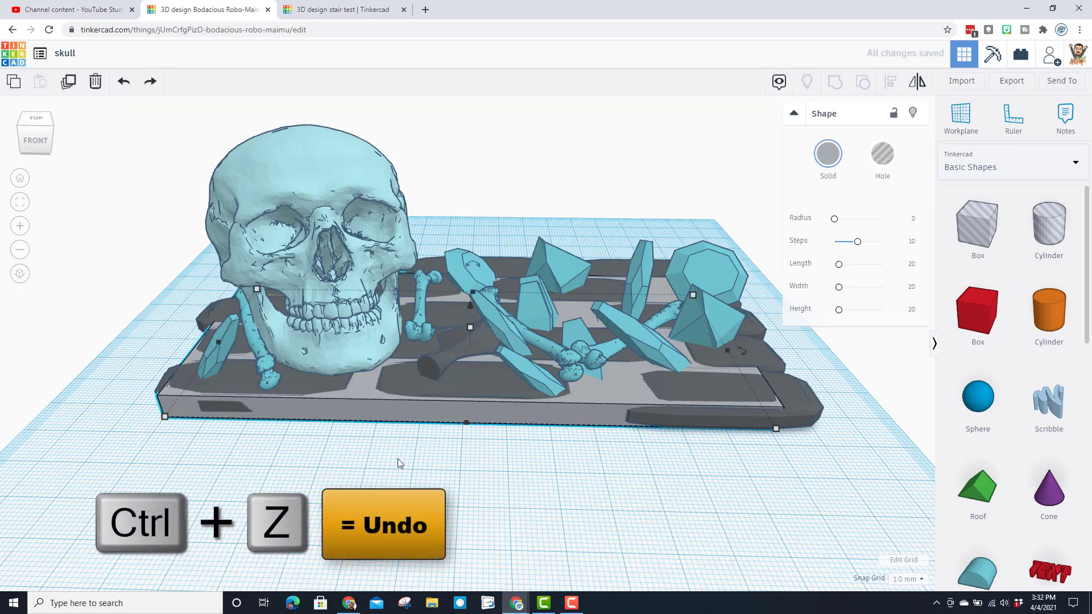
Hide the grey slab with its brick walls, and also hide the skull
key("ctrl+z")
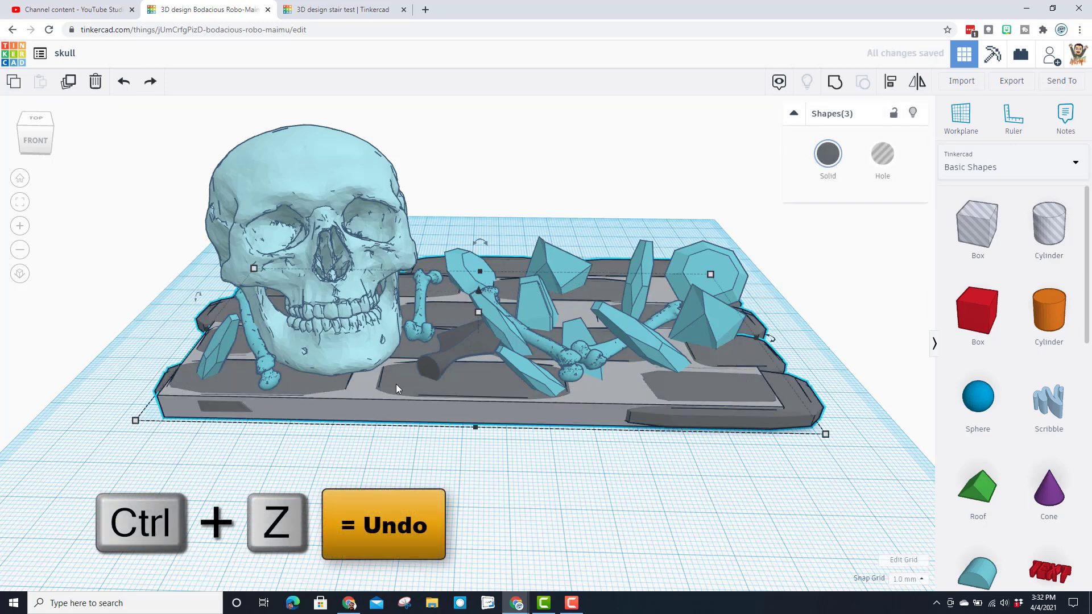
key("ctrl+z")
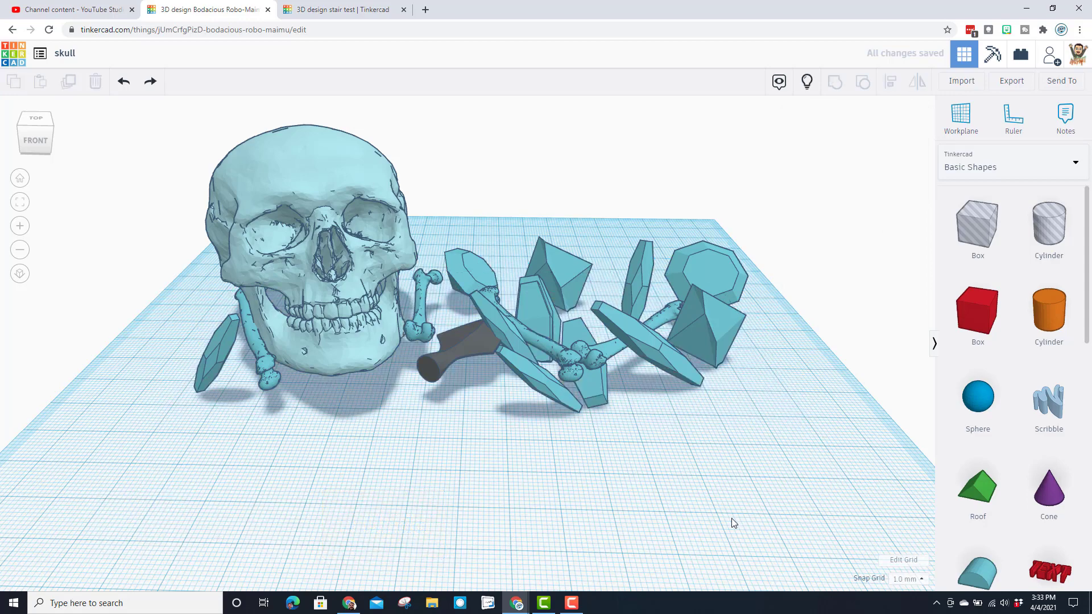
right_click_drag(621, 480, 565, 431)
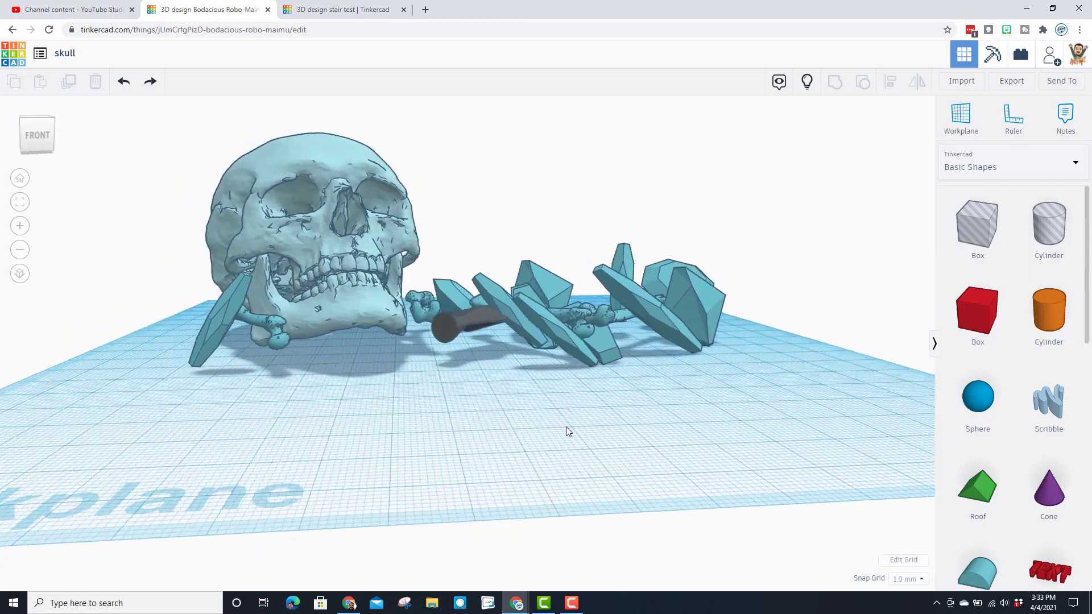
left_click(338, 166)
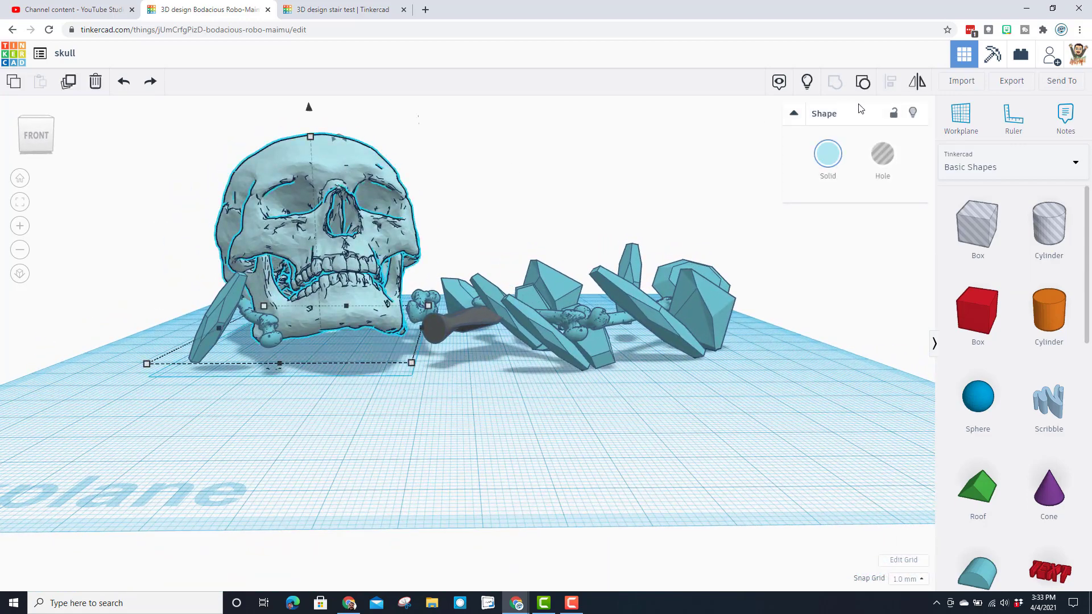
left_click(913, 113)
right_click_drag(657, 313, 273, 301)
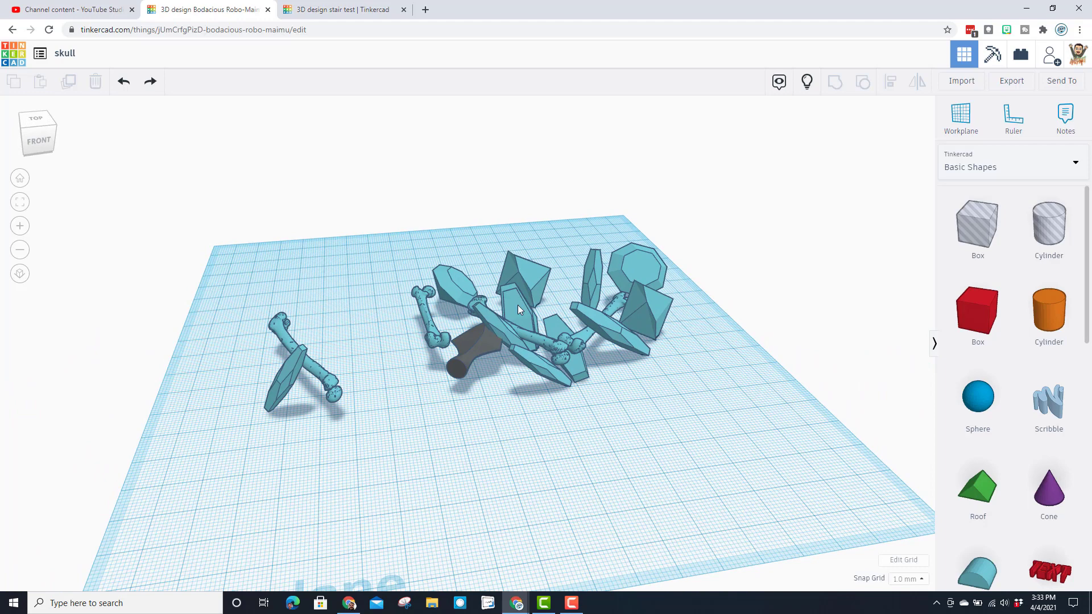
Reposition the group containing the pyramids and the upright crystal, and ungroup it to separate its hole box
left_click_drag(517, 305, 493, 292)
left_click_drag(474, 238, 498, 225)
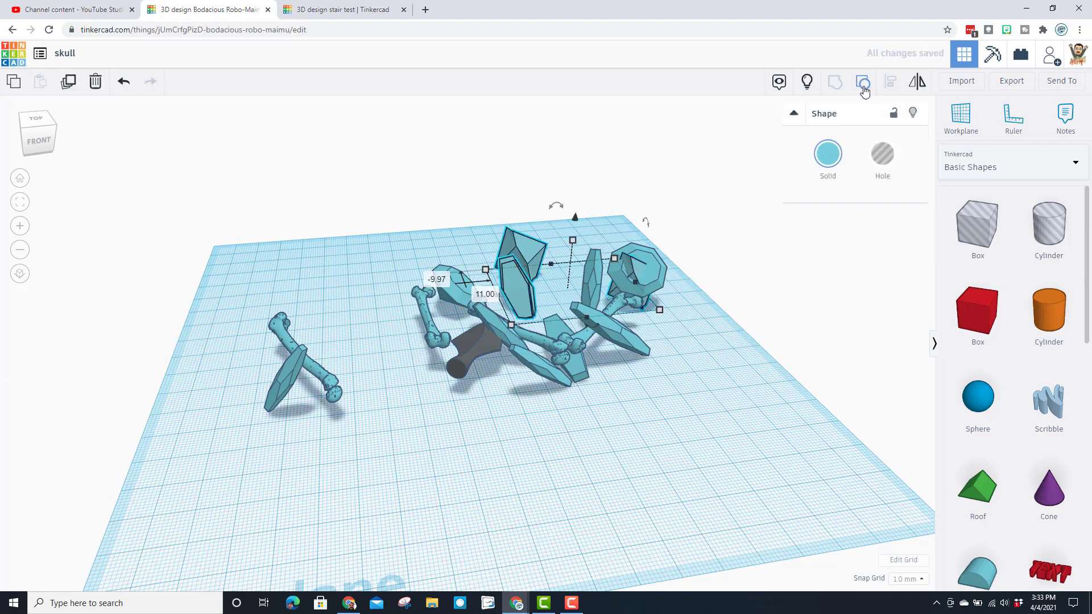
left_click_drag(527, 283, 517, 299)
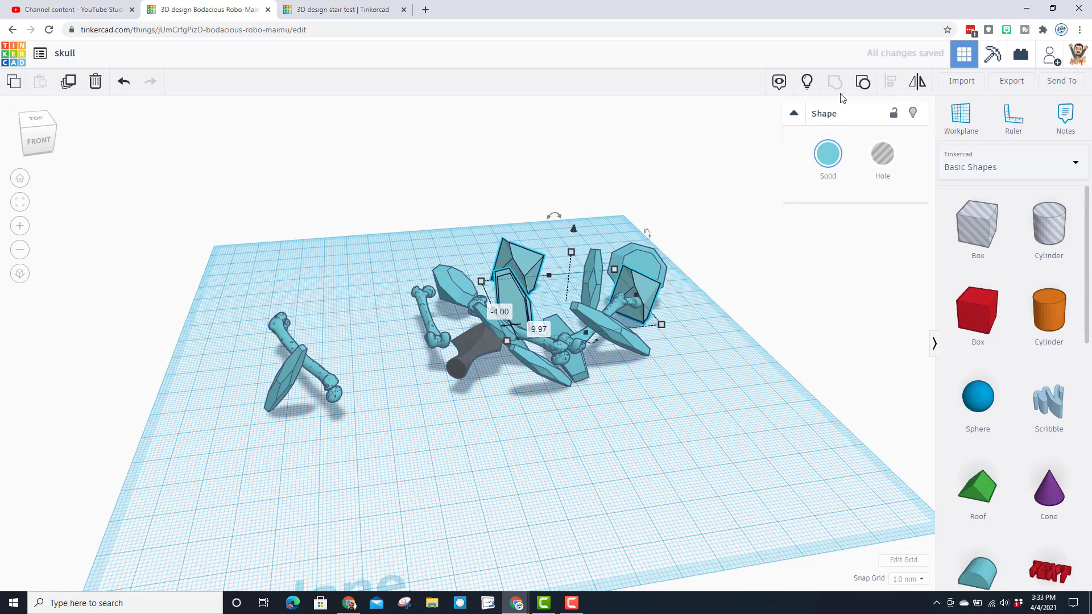
key("ctrl+a")
right_click_drag(446, 290, 565, 349)
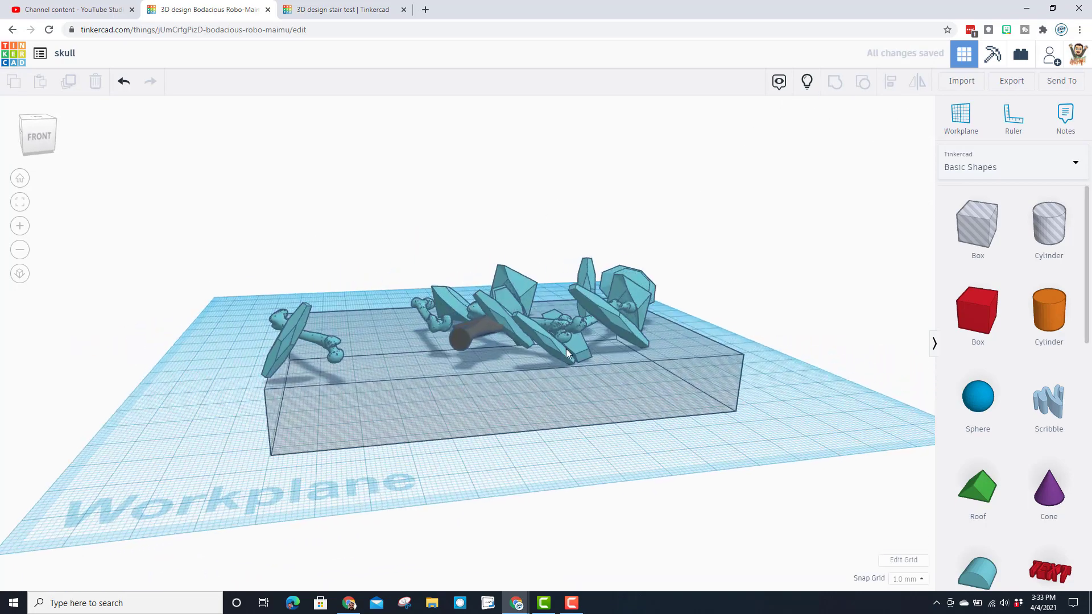
Check that the crystals above the hole box can be selected individually, including the icosa-diamond
left_click(513, 303)
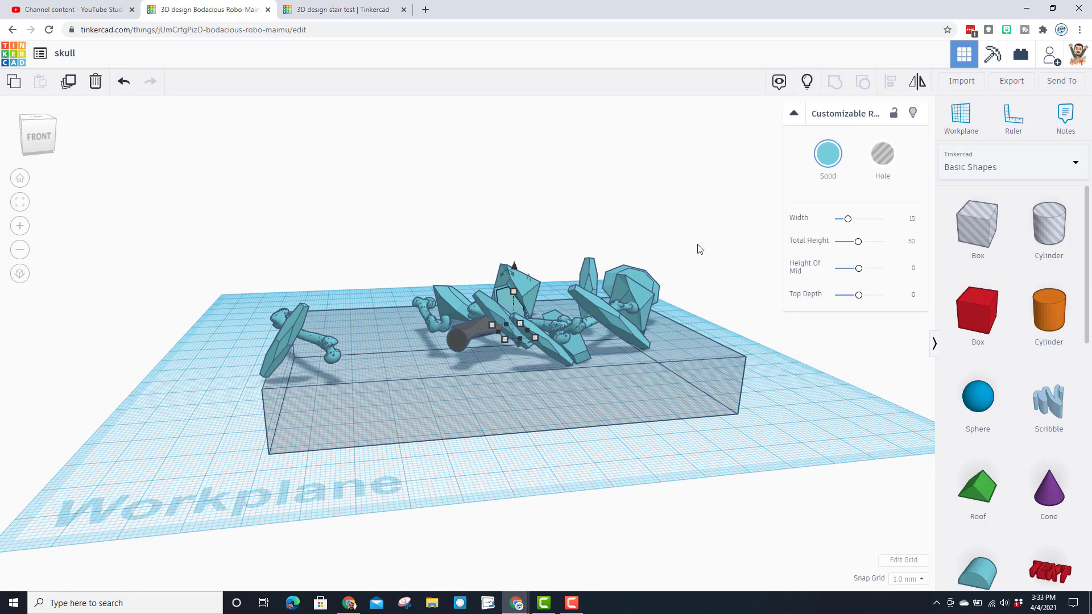
left_click(518, 280)
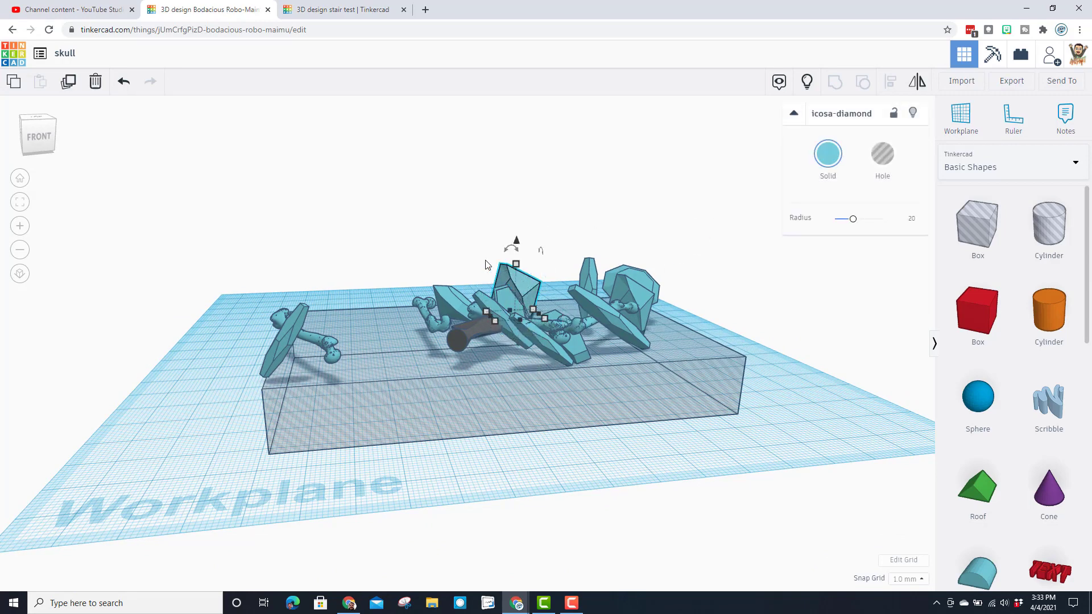
right_click_drag(405, 249, 358, 456)
left_click(397, 477)
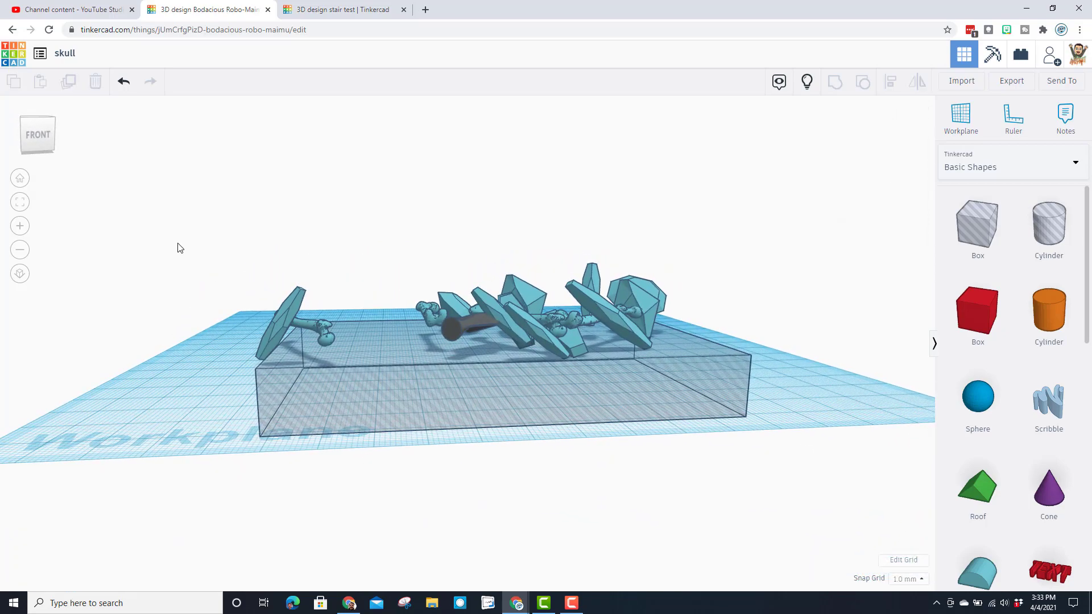
Group all 18 visible bones, crystals and the hole box, and inspect the group from several angles
left_click_drag(241, 249, 710, 385)
left_click(834, 82)
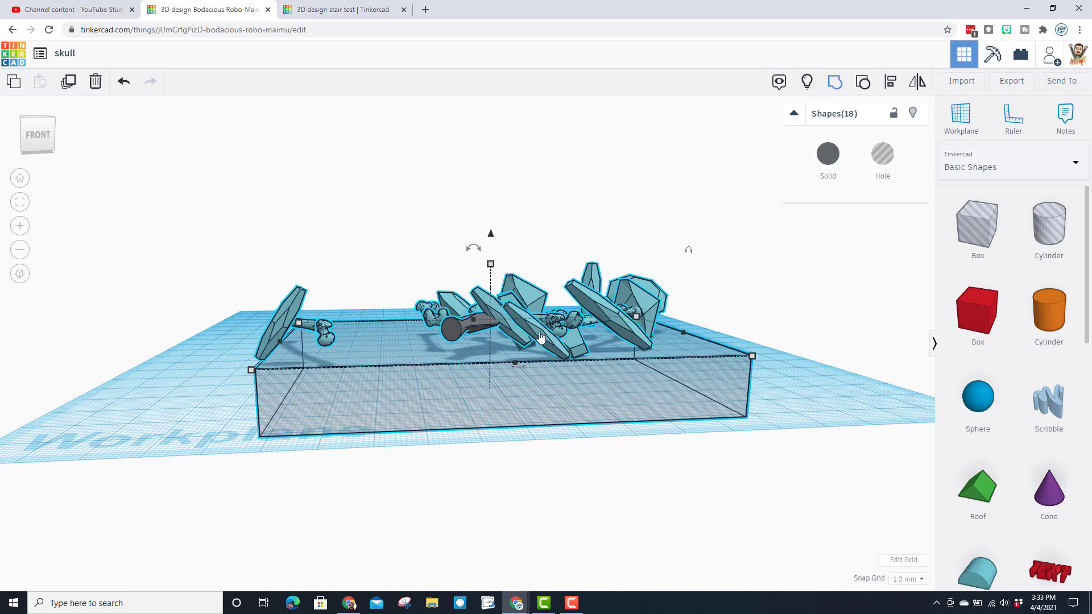
right_click_drag(848, 309, 789, 364)
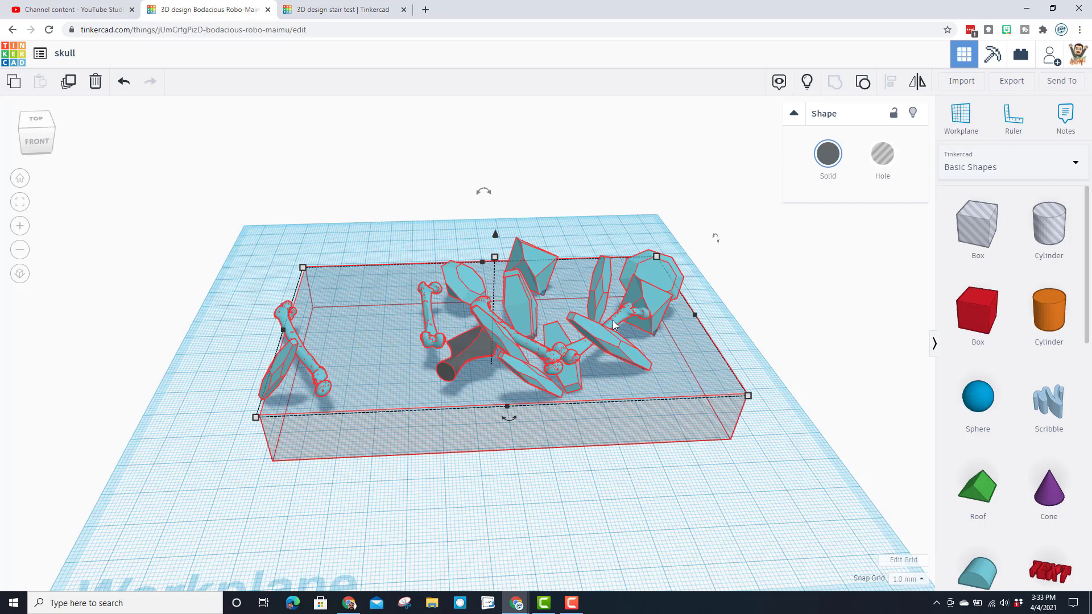
right_click_drag(664, 493, 650, 434)
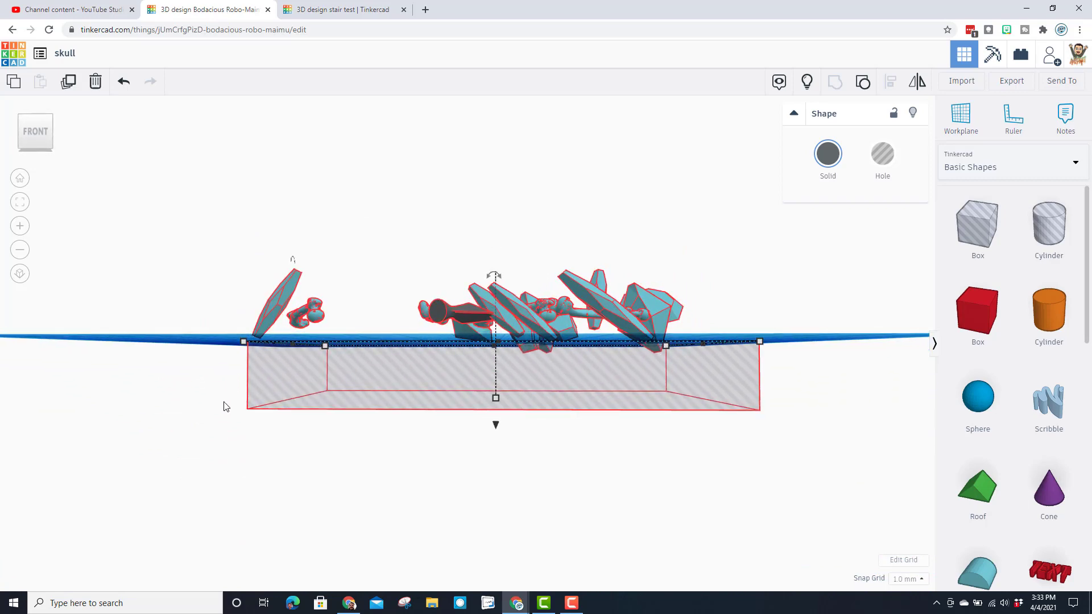
right_click_drag(562, 464, 578, 497)
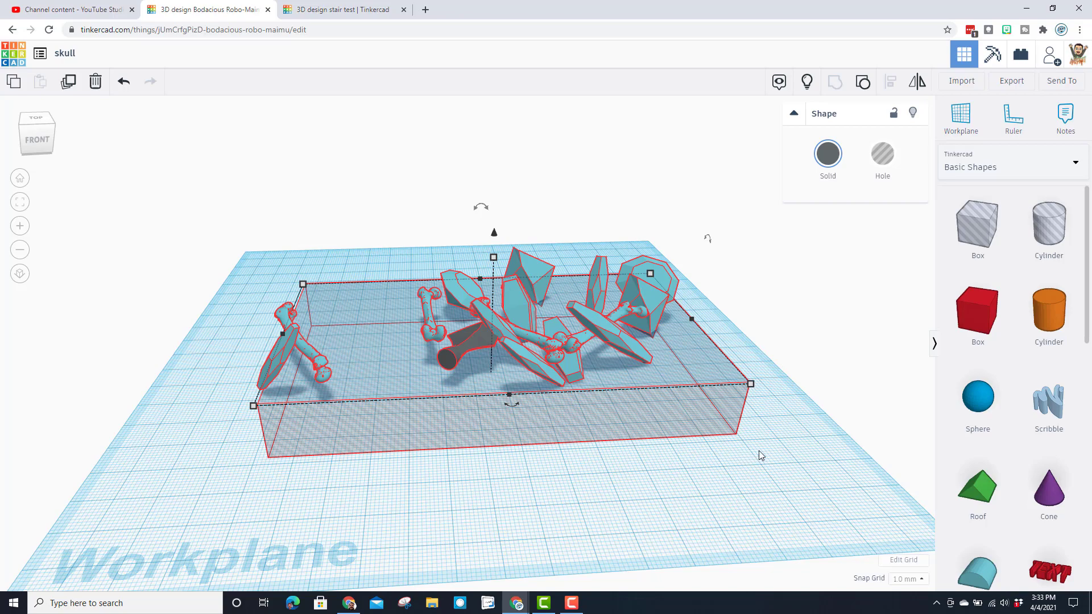
right_click_drag(787, 462, 602, 437)
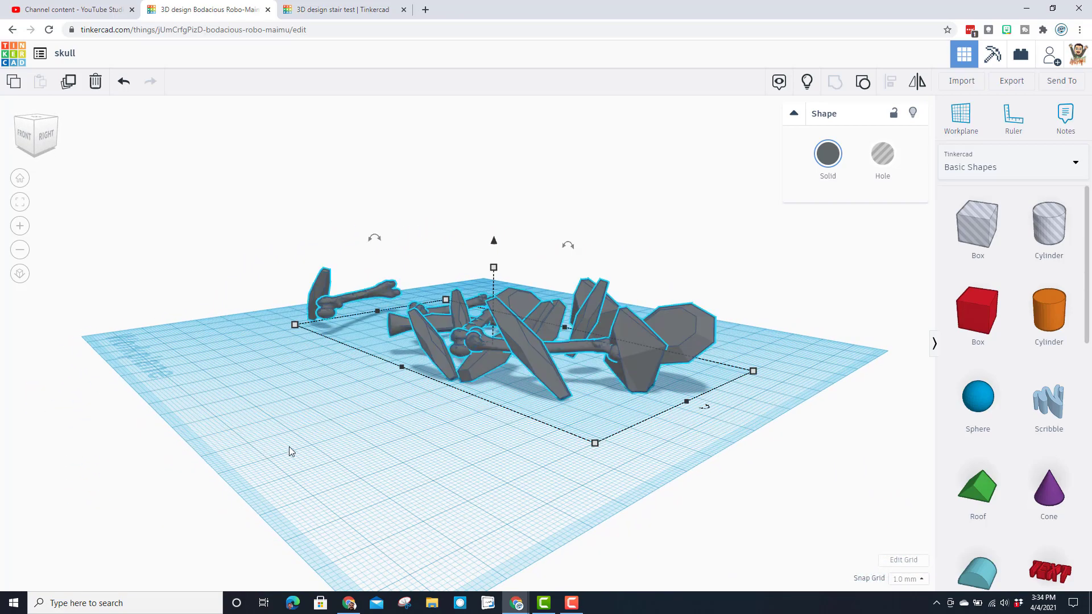
Bring back all hidden parts so the skull and slab appear with the grouped bones and crystals
right_click_drag(288, 450, 484, 405)
left_click(807, 81)
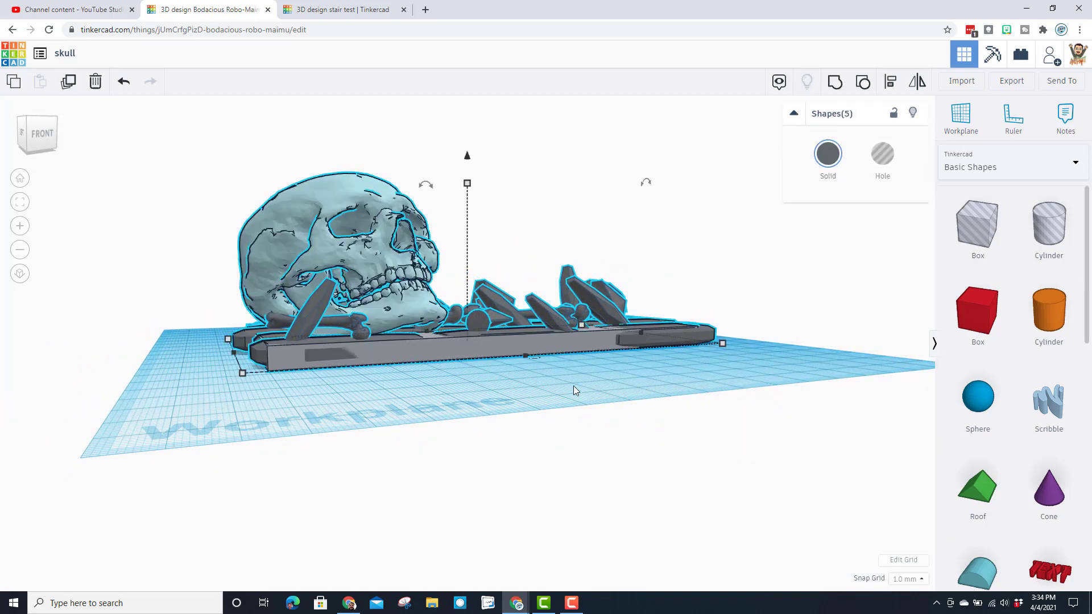
right_click_drag(573, 386, 551, 454)
right_click_drag(561, 345, 552, 372)
Nudge all five selected shapes upward and undo that move
key("ctrl+Up")
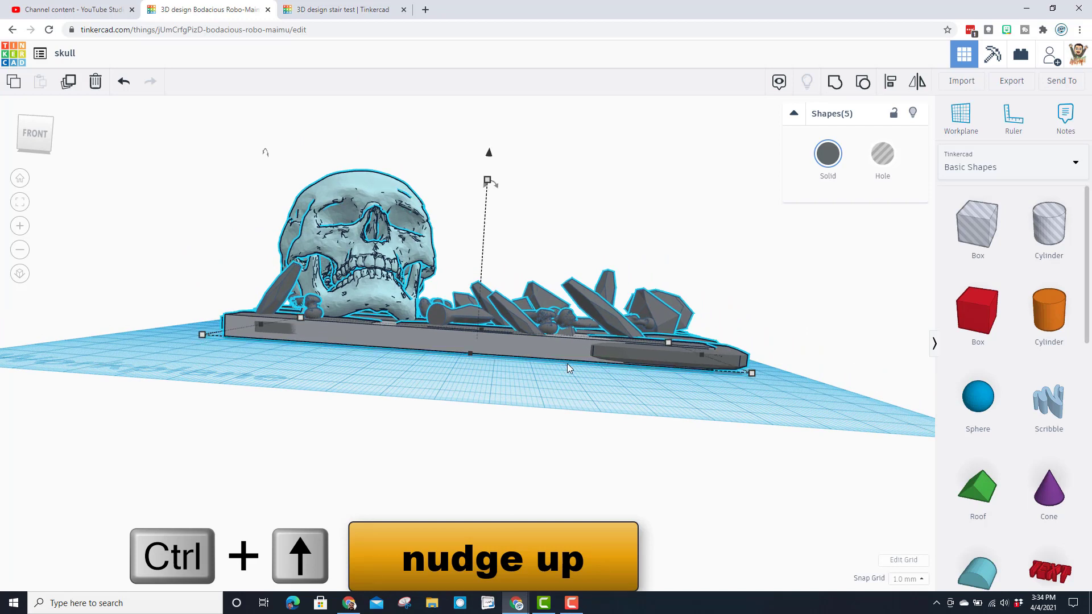
key("ctrl+z")
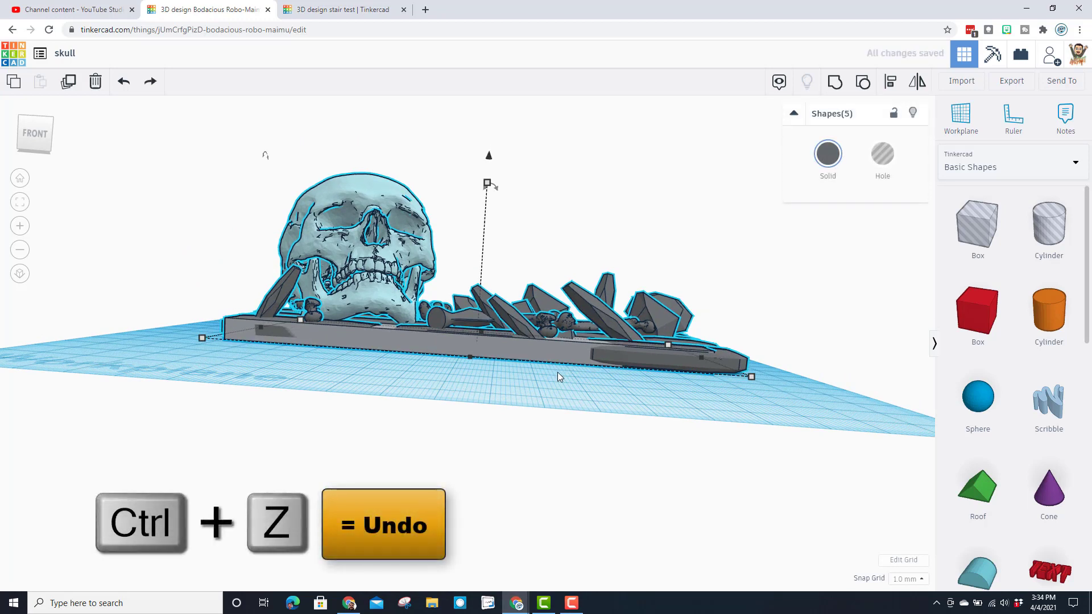
Select only the group of bones and crystals and nudge it slightly upward relative to the slab
left_click(559, 374)
left_click(515, 313)
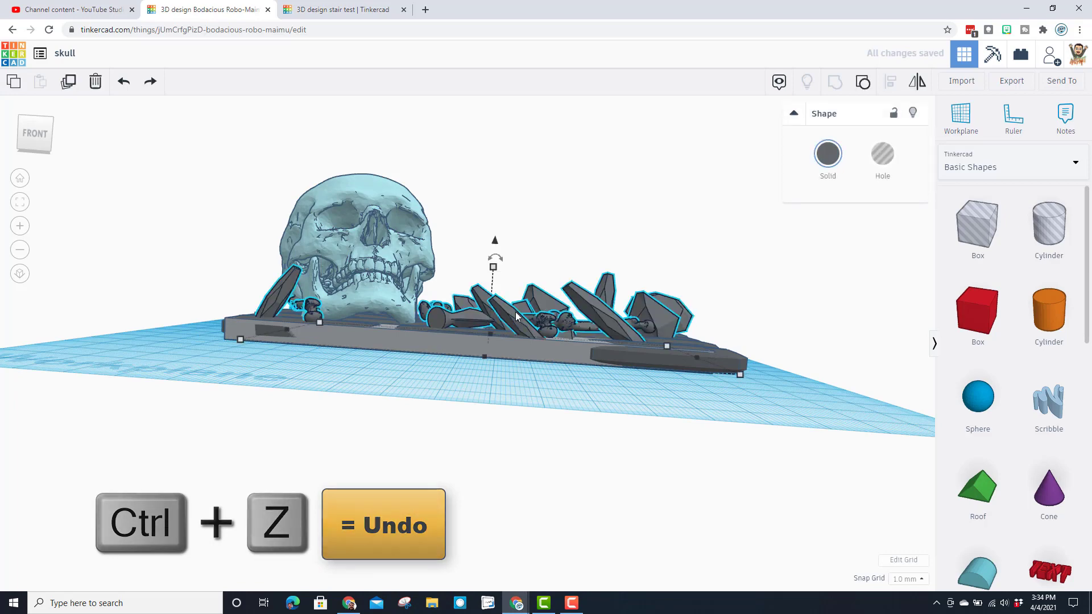
key("ctrl+Up")
key("ctrl+Up")
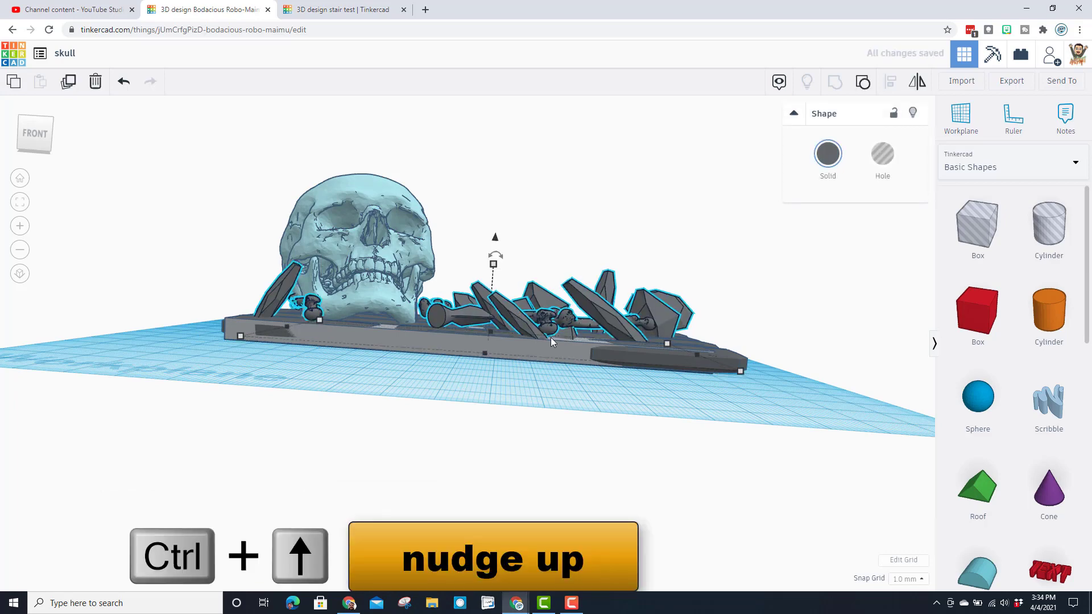
right_click_drag(551, 337, 556, 409)
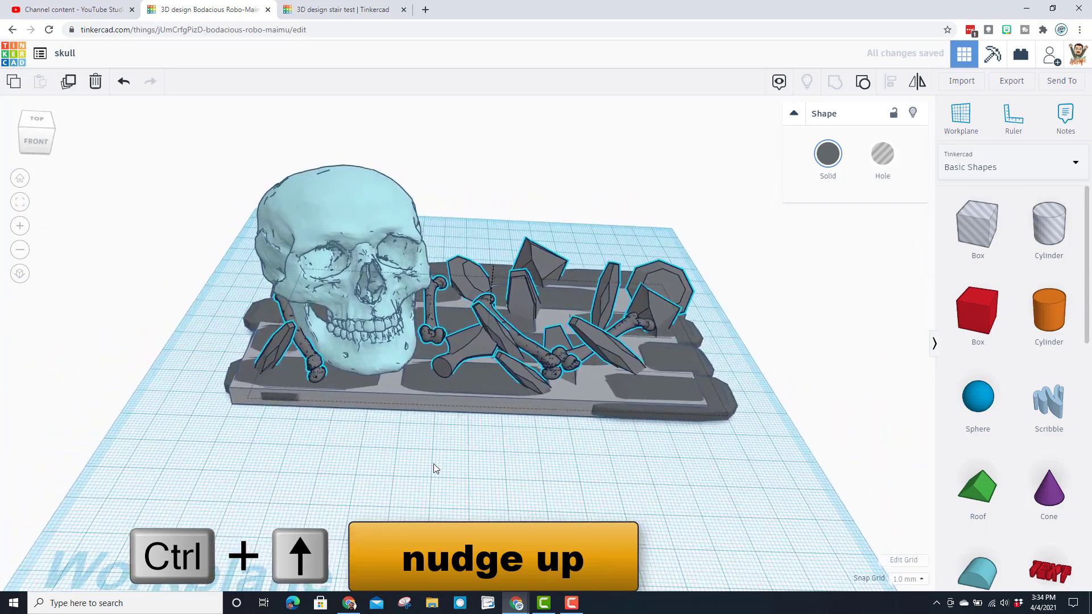
Select the skull on its own, followed by all five shapes of the scene together
left_click(441, 464)
right_click_drag(451, 455, 524, 433)
key("ctrl+a")
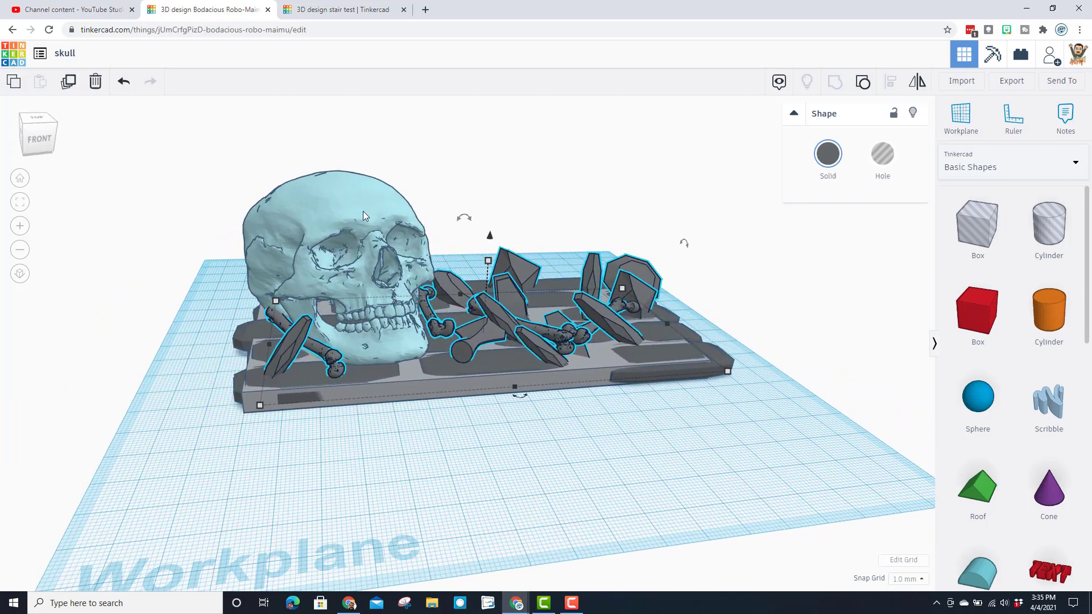
left_click(364, 212)
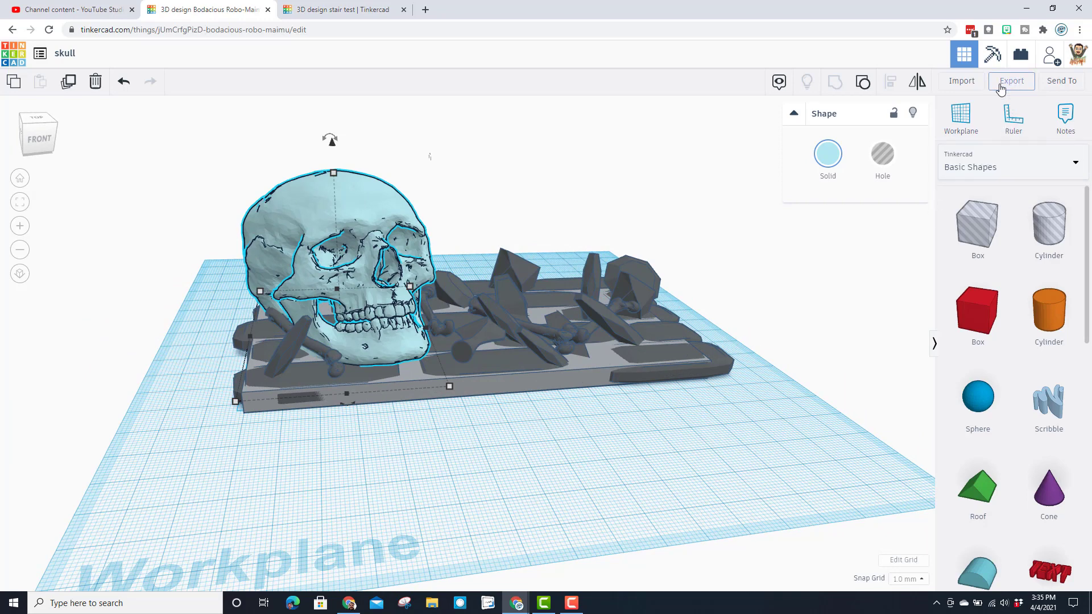
left_click_drag(186, 179, 800, 355)
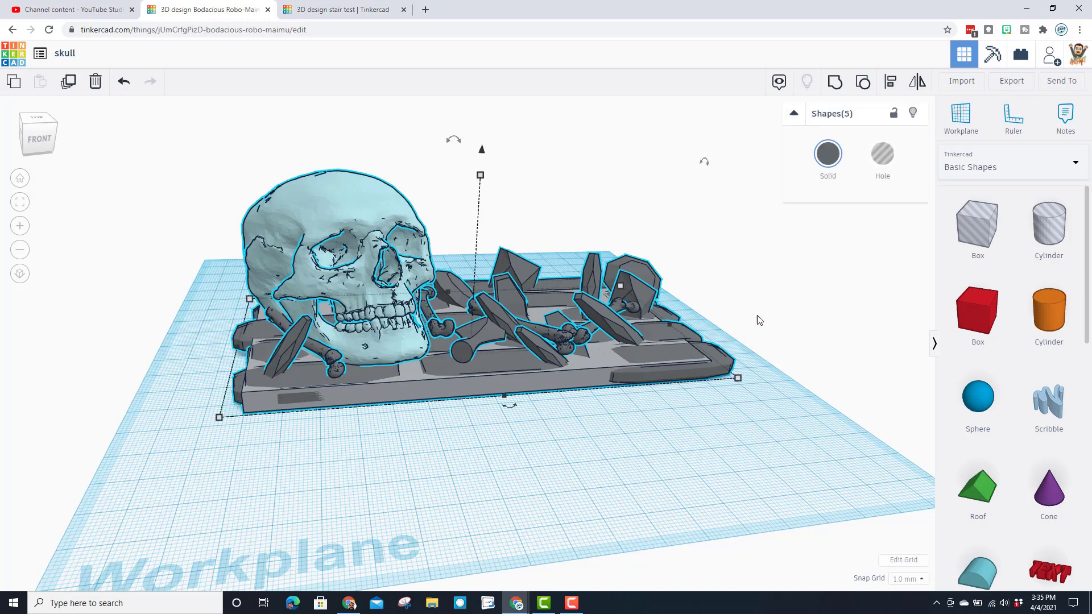
Switch to the stair test design and view the two steps with their treads at an angle
key("ctrl+Tab")
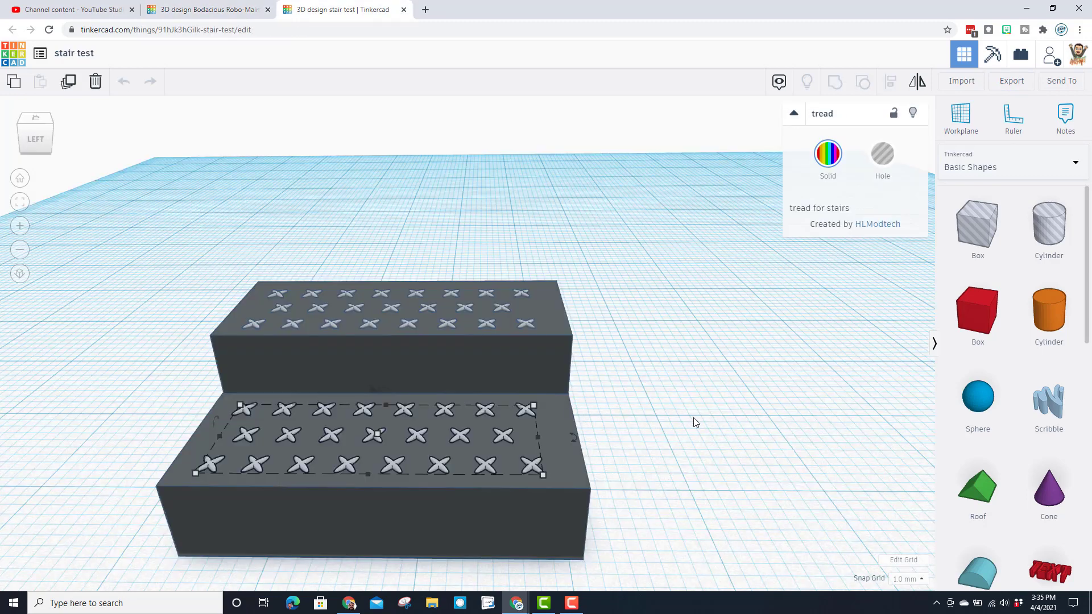
right_click_drag(692, 419, 445, 396)
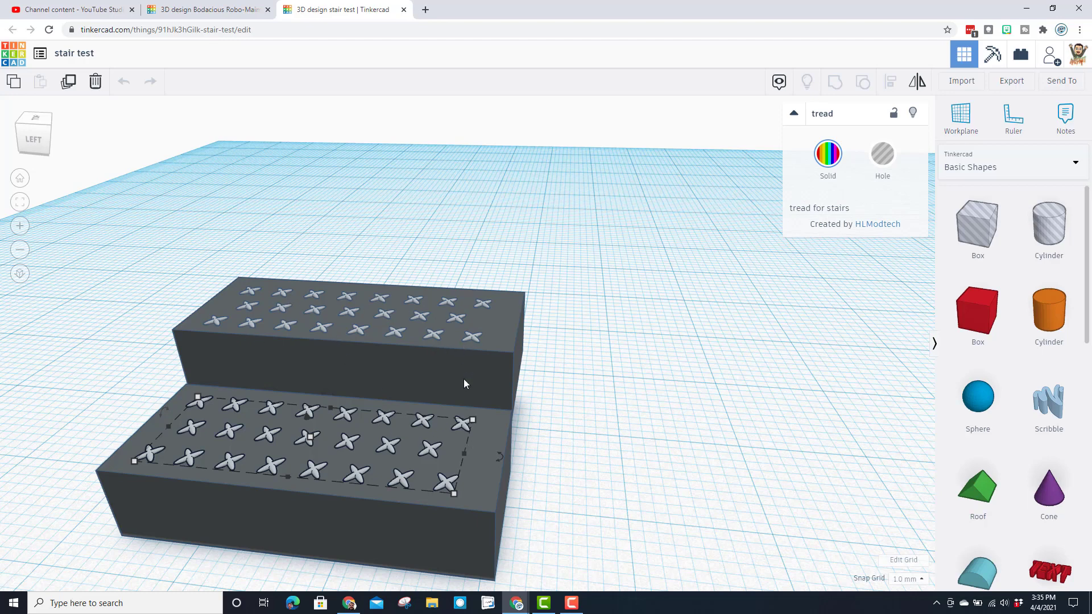
Place a copy of the lower tread on the workplane beside the stairs and delete that copy
left_click_drag(458, 441, 904, 447)
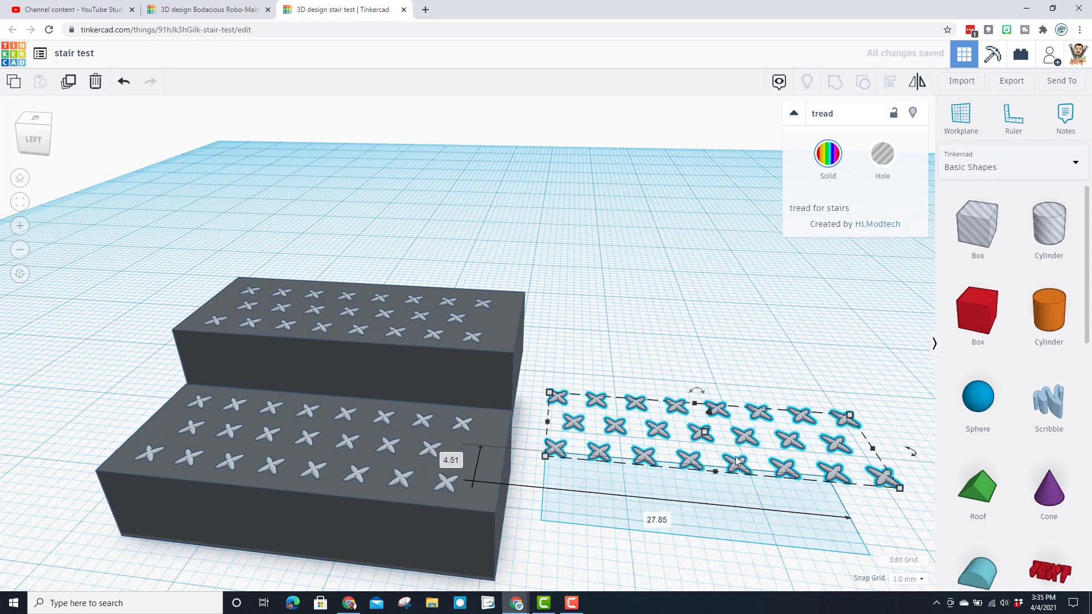
scroll(677, 457, "down", 5)
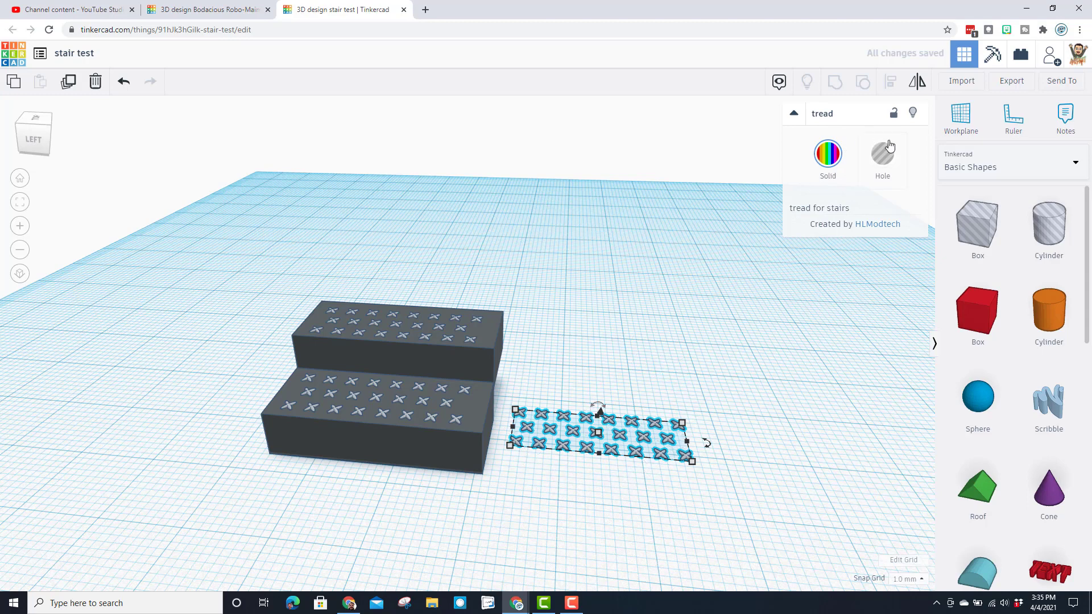
left_click(627, 454)
left_click(638, 457)
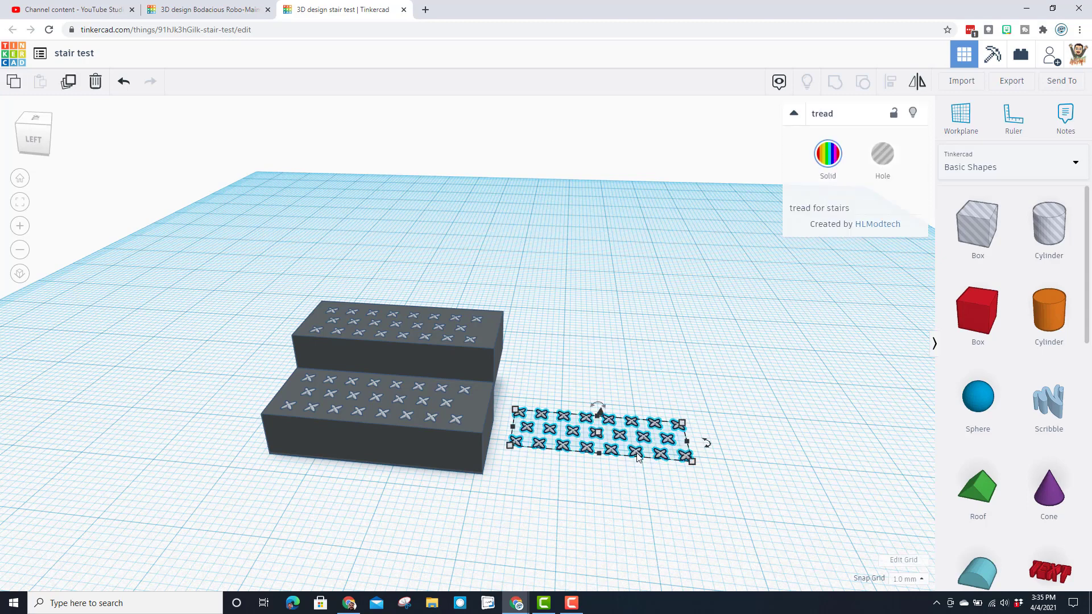
key("Delete")
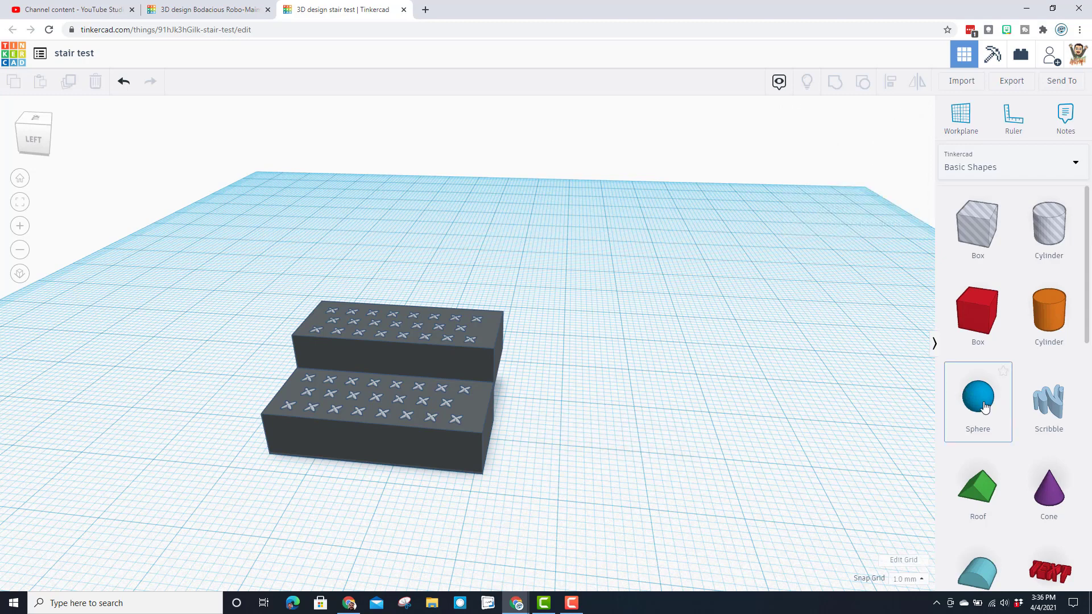
Add a sphere to the workplane beside the stairs and scale it uniformly down to 1 mm high
left_click_drag(889, 400, 667, 438)
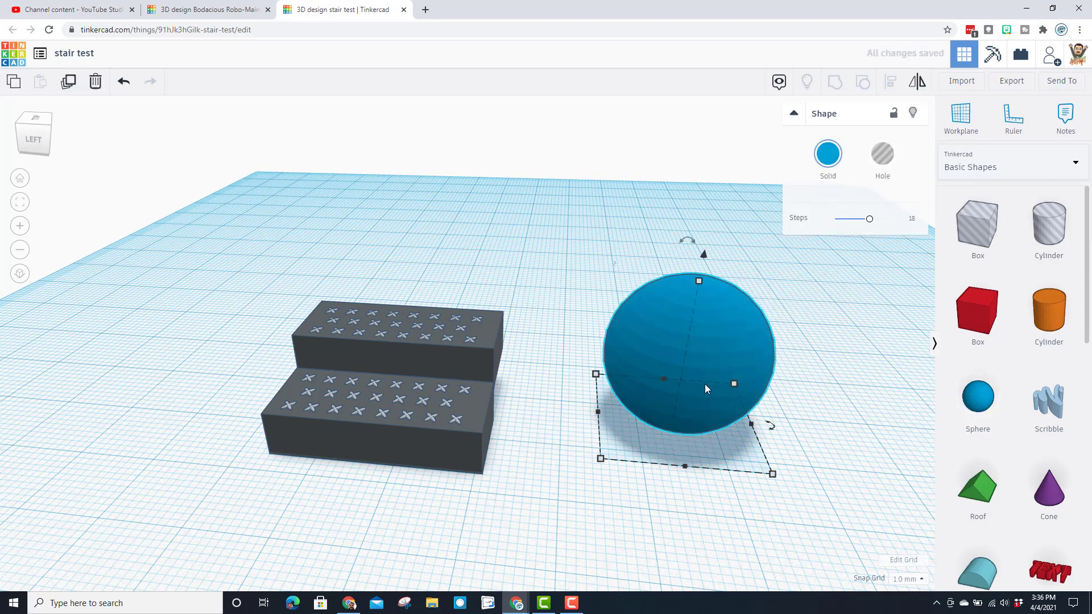
left_click_drag(699, 281, 700, 384, "shift")
left_click(729, 397)
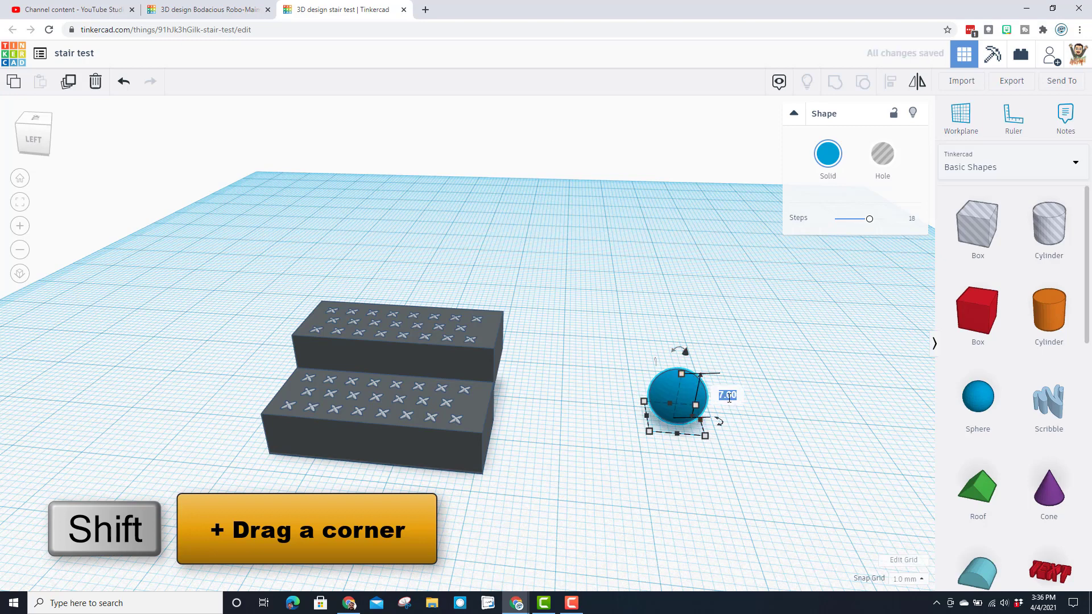
type("12")
key("Return")
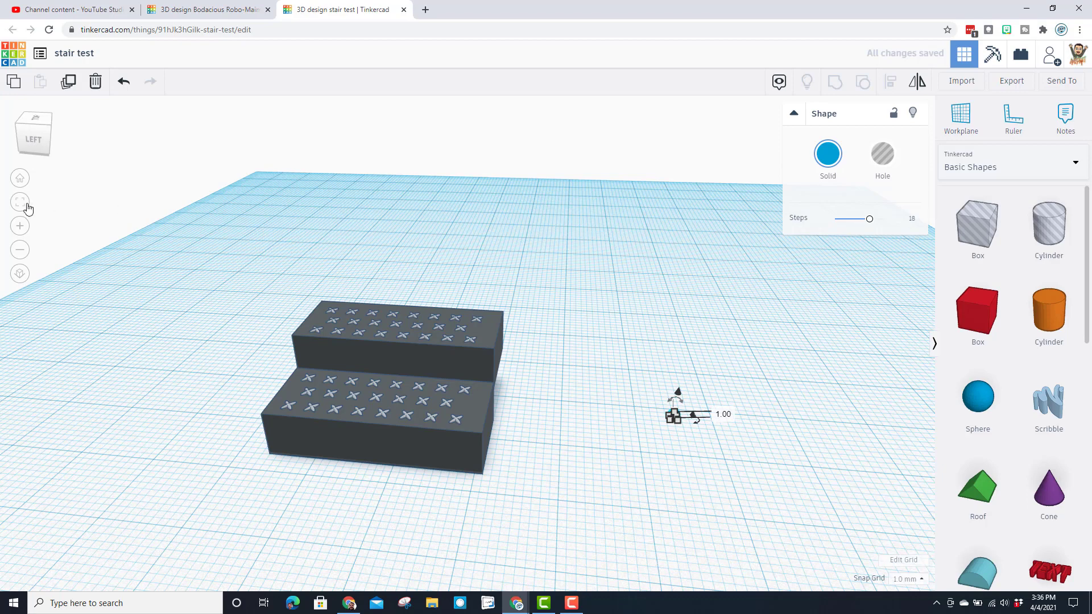
Set the snap grid to 0.5 mm and reshape the sphere into a wide, narrow ellipsoid 0.5 mm high
left_click(23, 210)
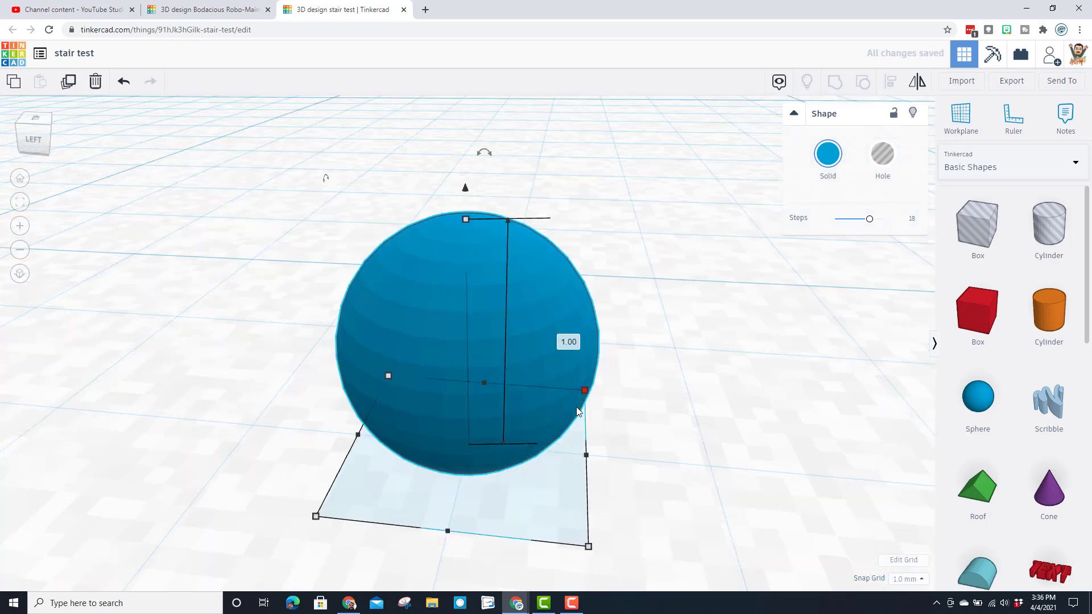
left_click_drag(586, 456, 664, 460)
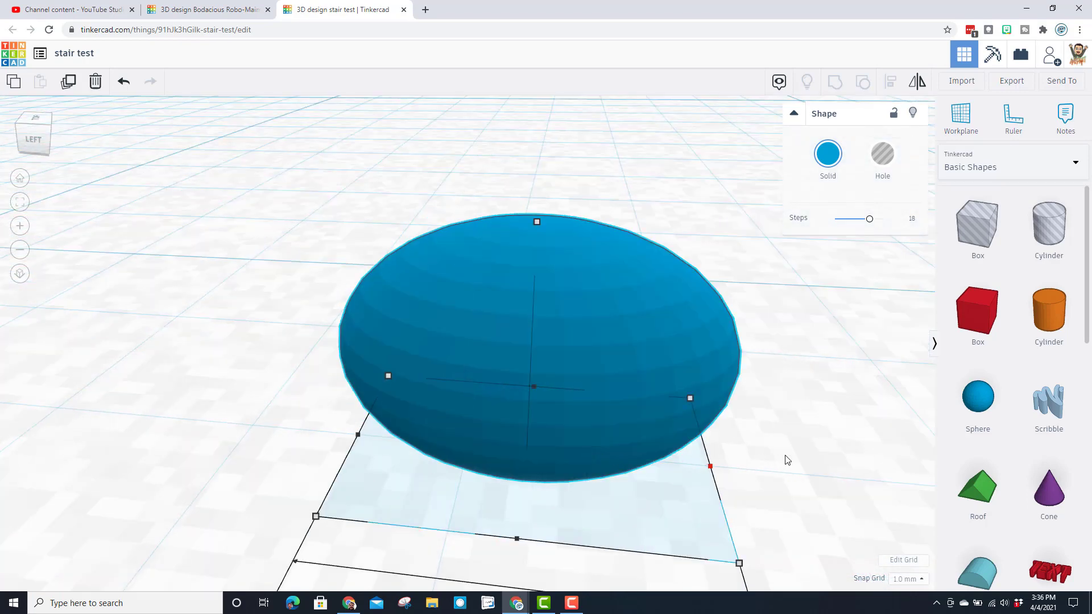
mouse_move(511, 449)
left_click(908, 579)
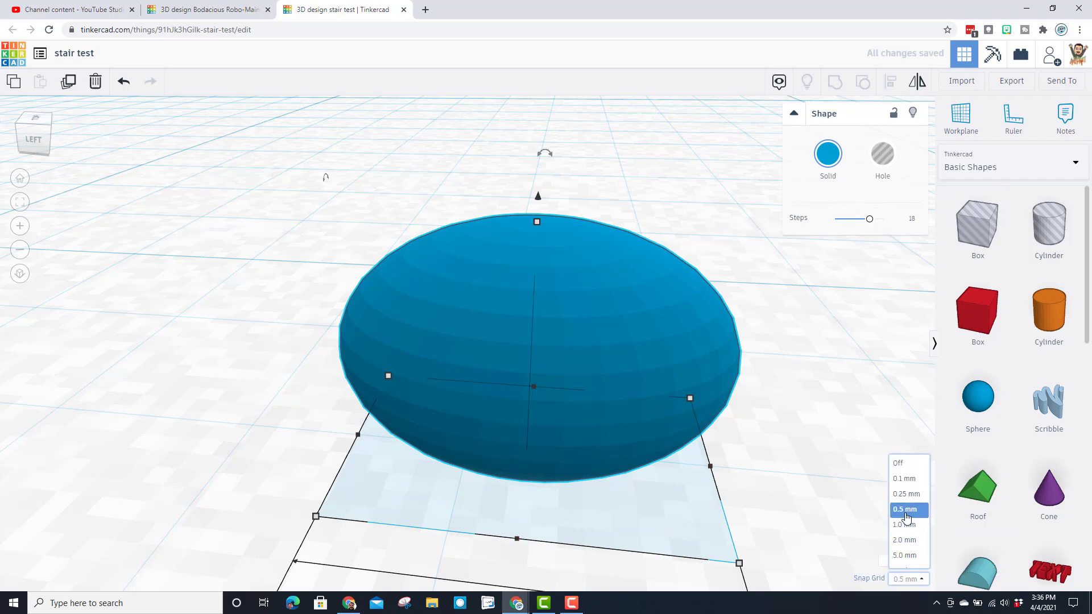
left_click(905, 511)
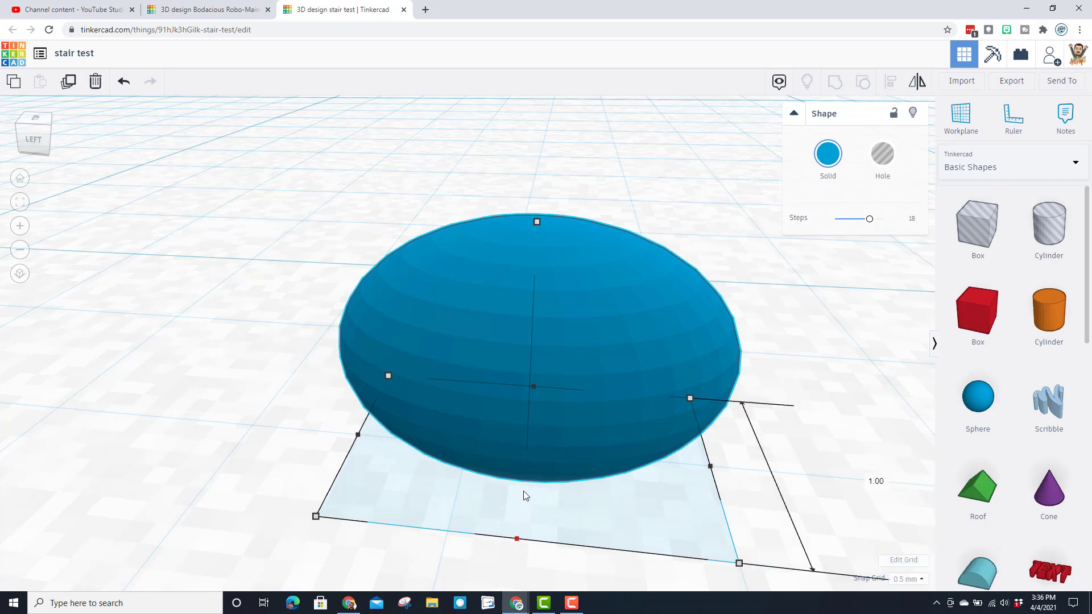
left_click_drag(524, 496, 519, 488)
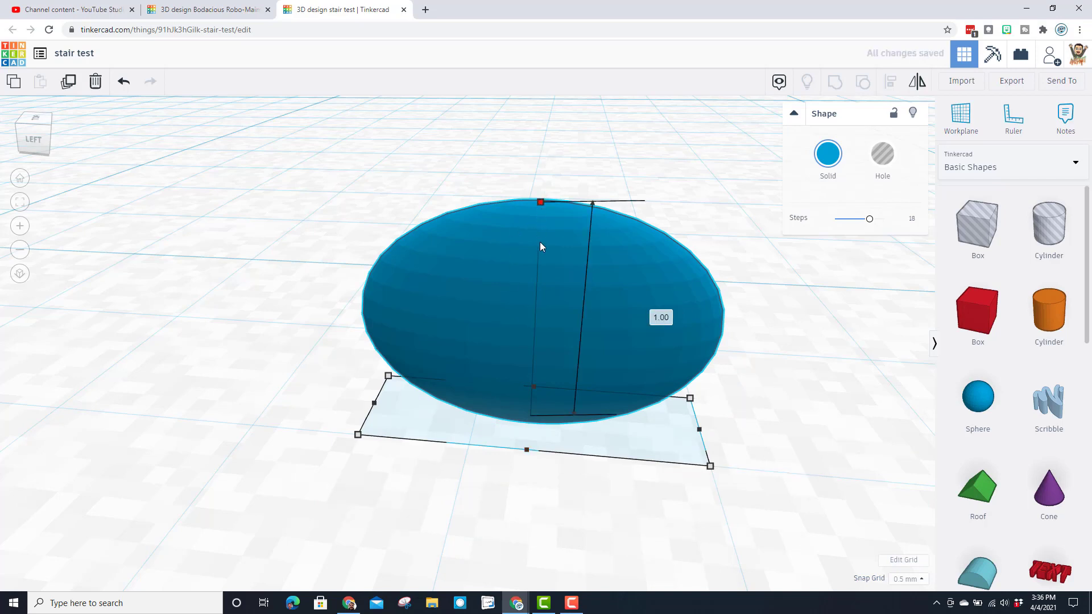
left_click_drag(541, 246, 541, 276)
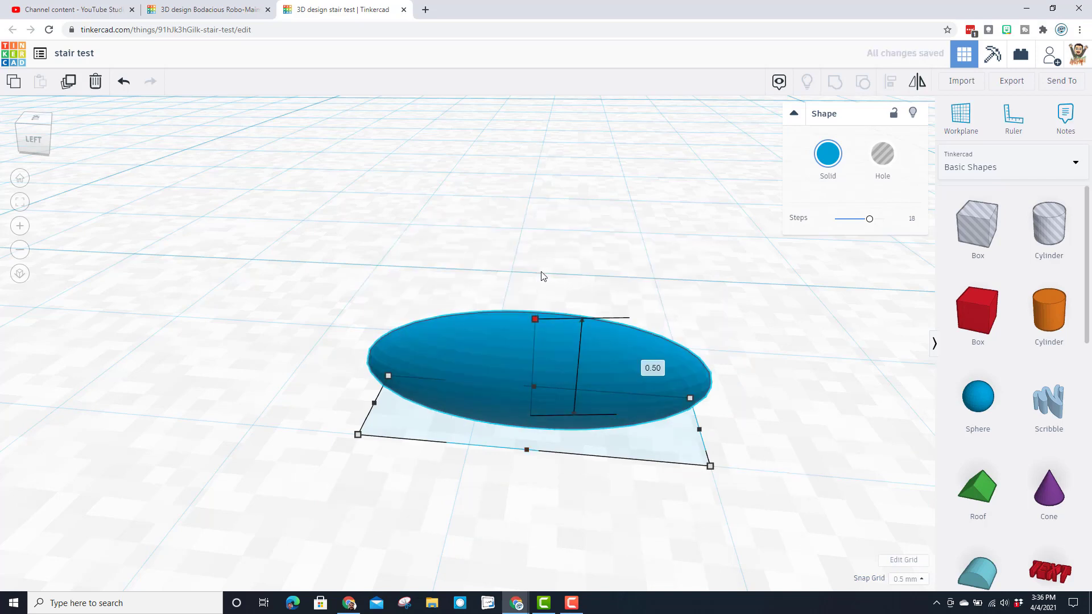
Duplicate the ellipsoid in place, rotate the copy by -54° to form a cross, and select both shapes
left_click(48, 135)
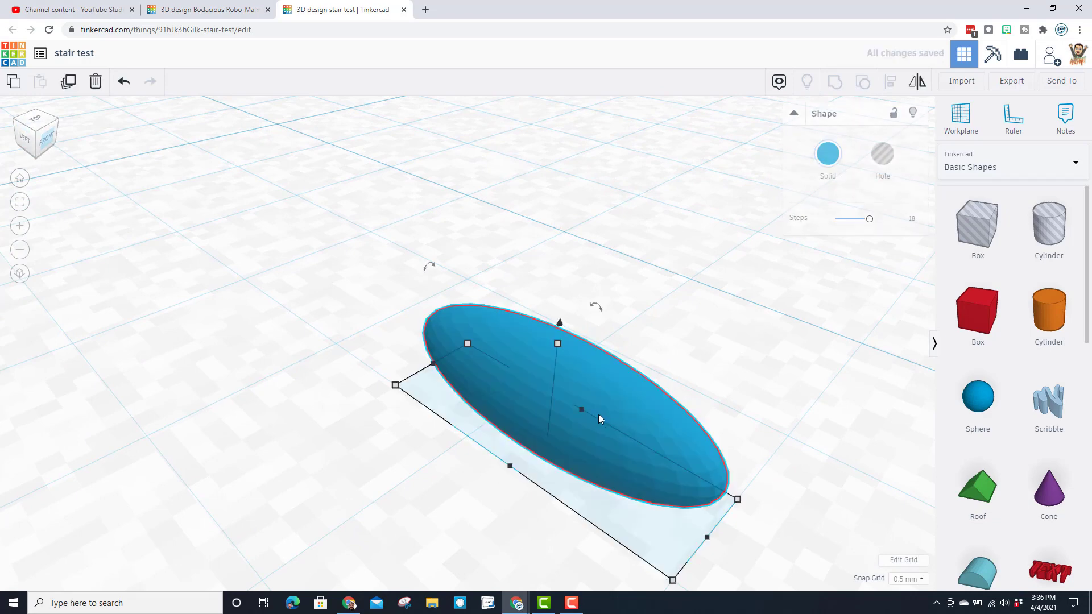
scroll(483, 419, "down", 5)
left_click_drag(594, 426, 638, 352)
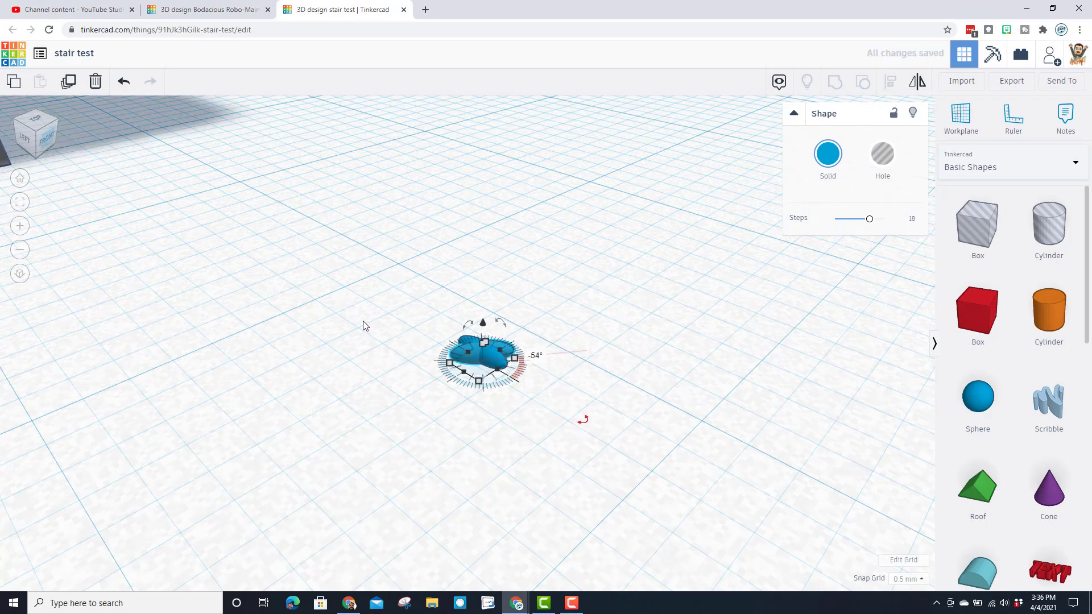
left_click_drag(403, 305, 513, 403)
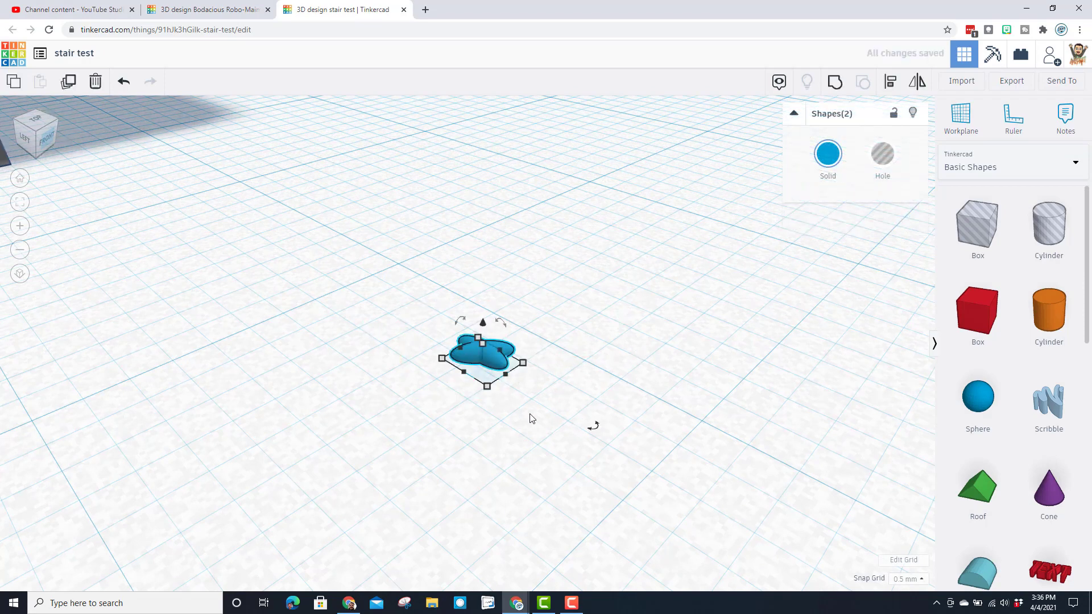
Select both ellipsoids of the cross and scale the cross down to 2 mm long
left_click_drag(593, 429, 370, 414)
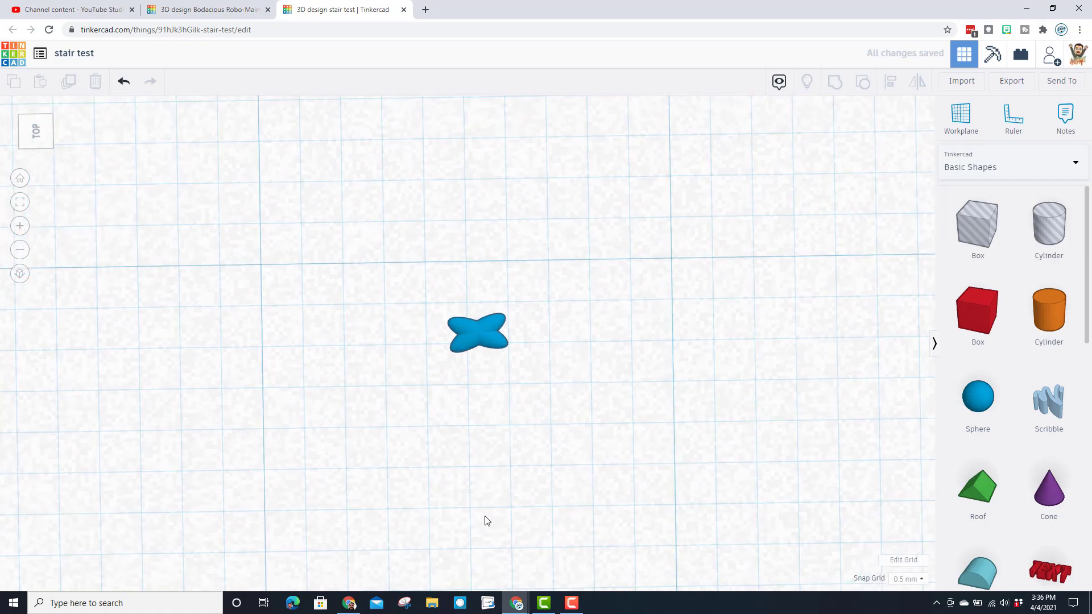
right_click_drag(483, 520, 429, 324)
left_click_drag(393, 281, 567, 384)
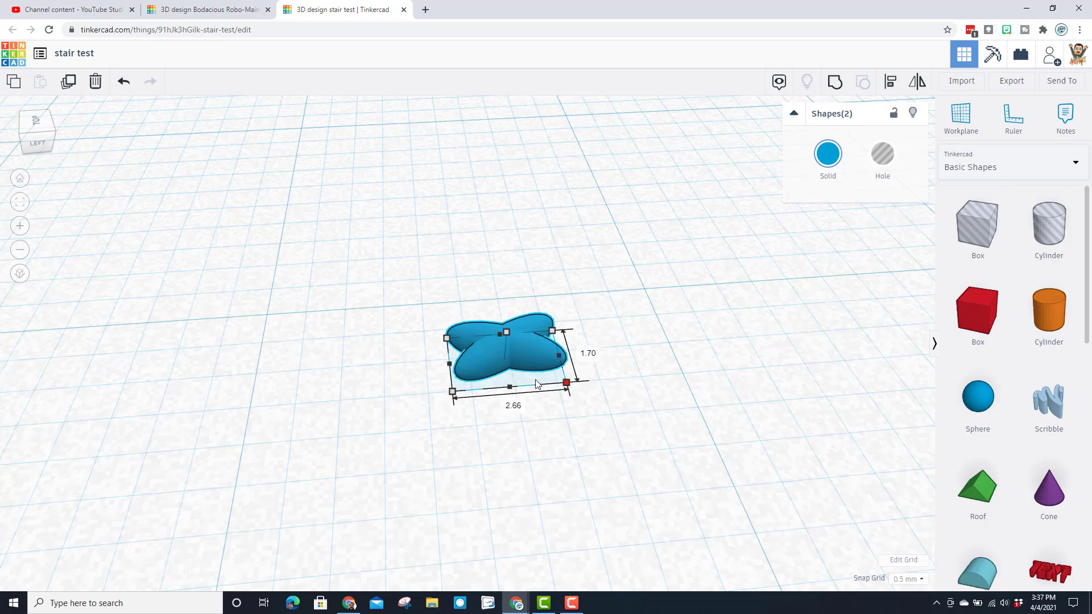
left_click(513, 405)
type("2")
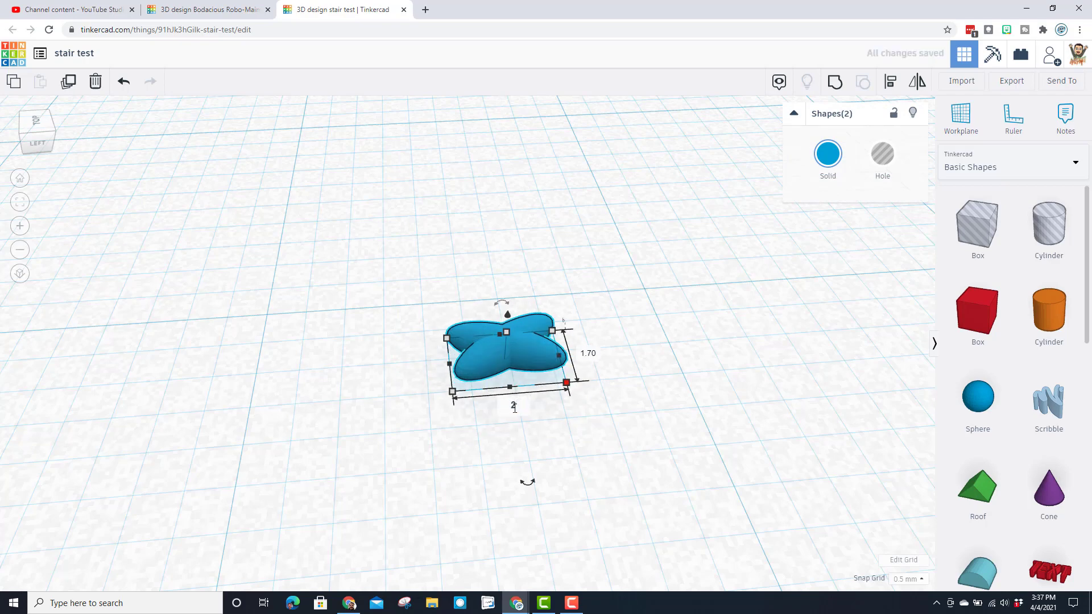
key("Return")
scroll(556, 402, "down", 5)
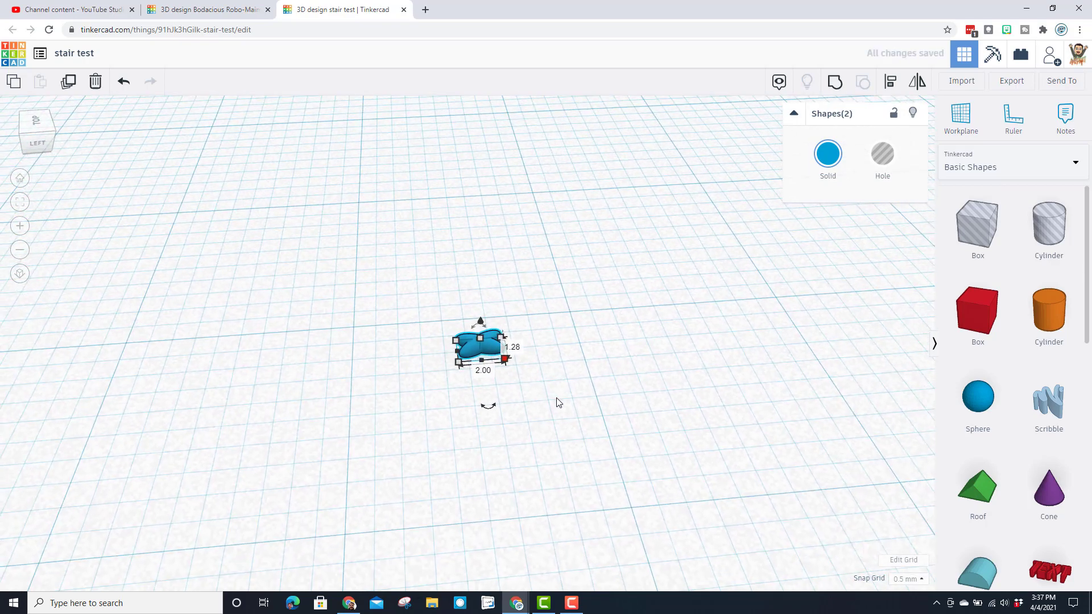
Duplicate the cross and offset the copy lengthwise on the workplane, leaving a gap between the two crosses
right_click_drag(557, 402, 513, 399)
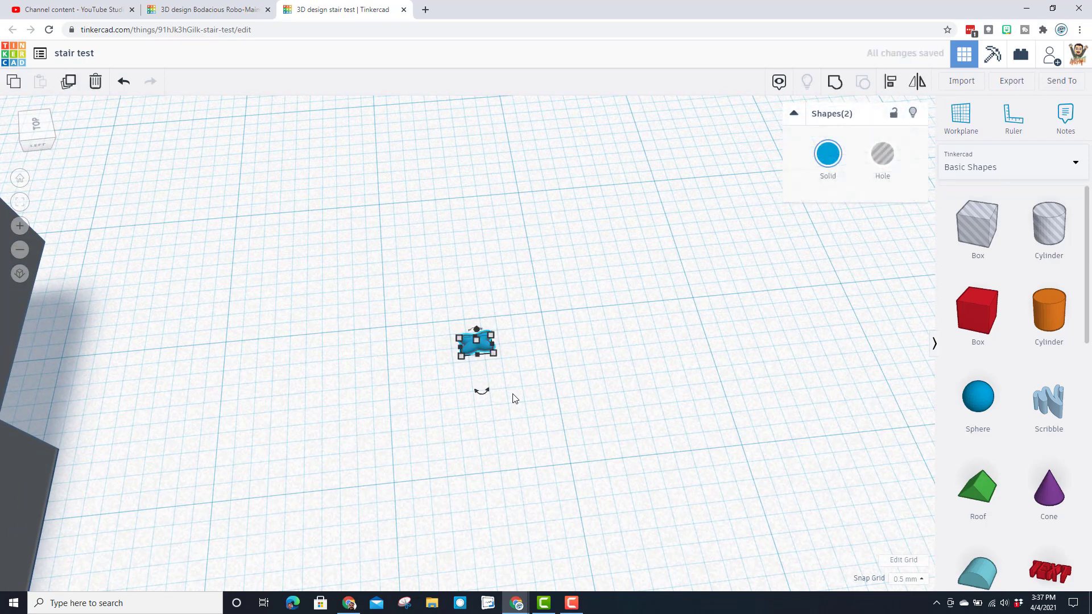
key("Right")
key("Right")
key("Right")
key("Right")
key("Right")
key("Right")
key("Right")
key("Right")
key("Right")
key("Right")
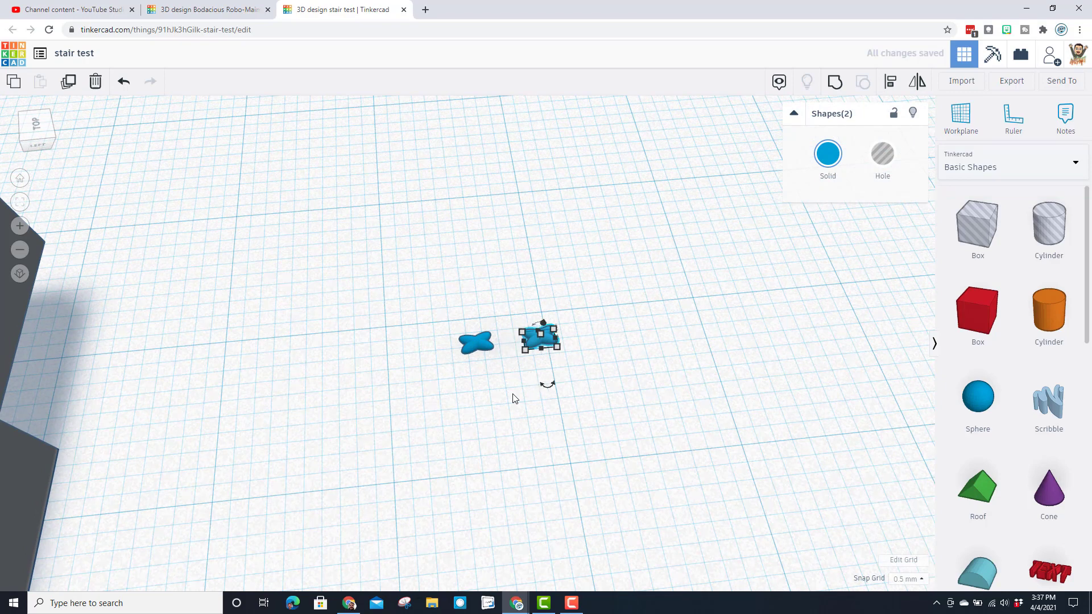
key("Right")
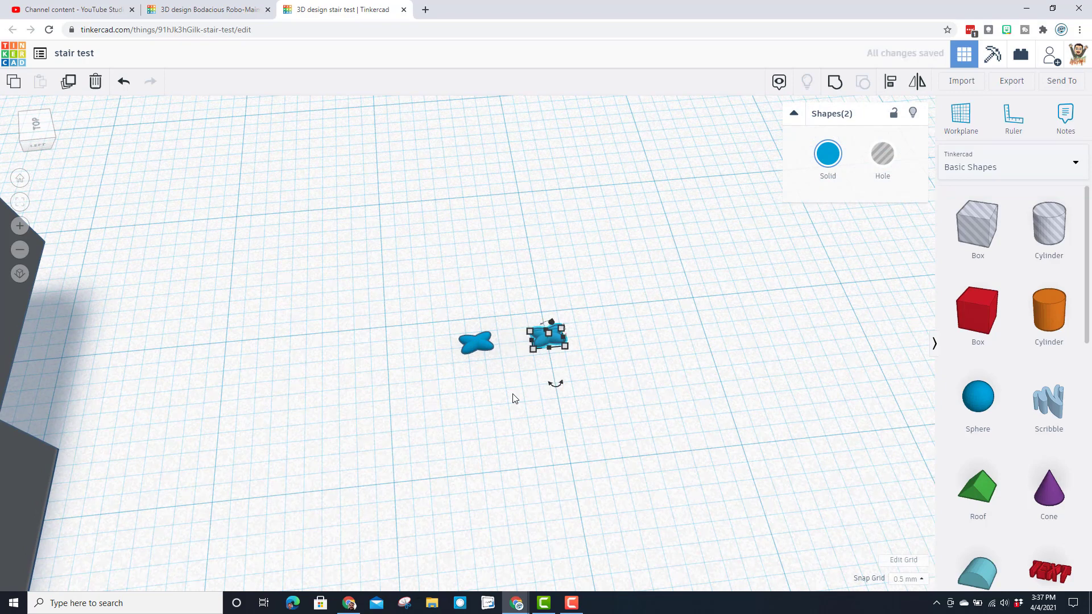
Repeat the offset duplication to complete a row of six evenly spaced crosses
key("ctrl+d")
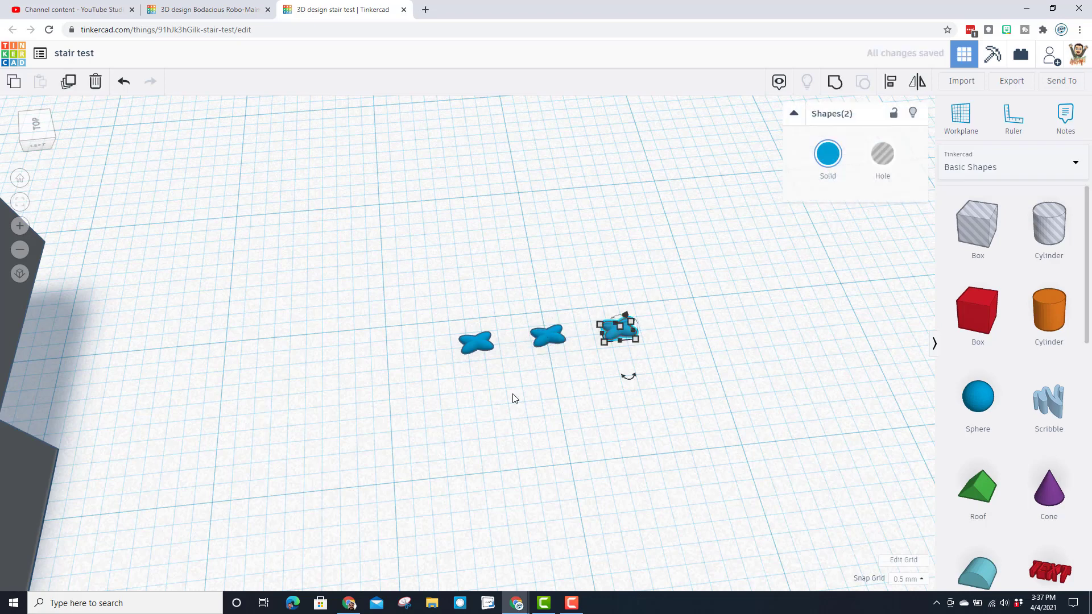
key("ctrl+d")
key("ctrl+d")
key("ctrl+d")
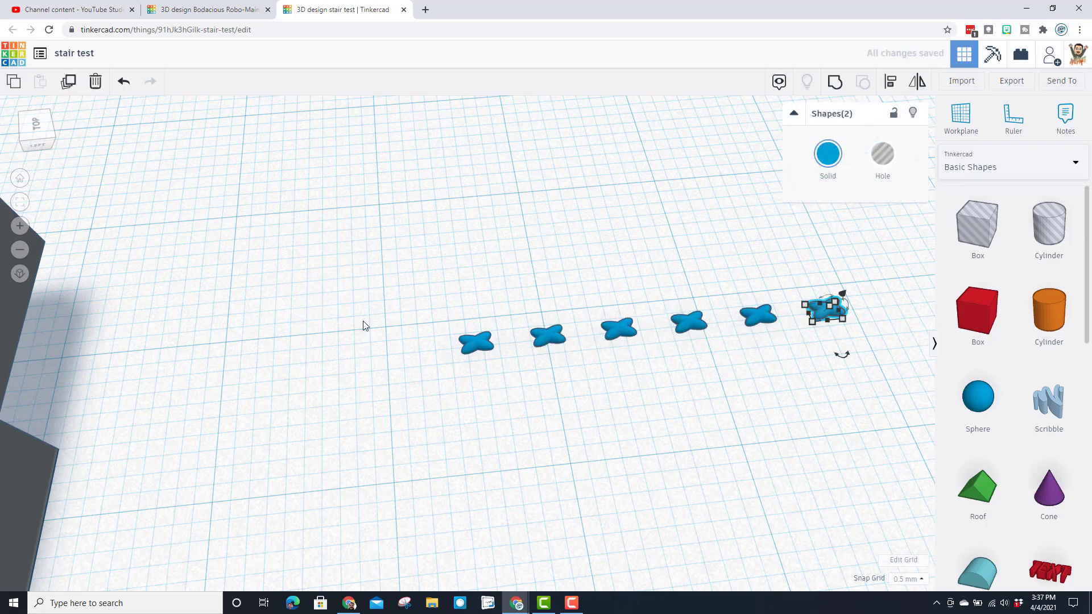
Duplicate the first five crosses and shift the copies behind the row, centred over its gaps, as a staggered second row
left_click_drag(378, 305, 785, 402)
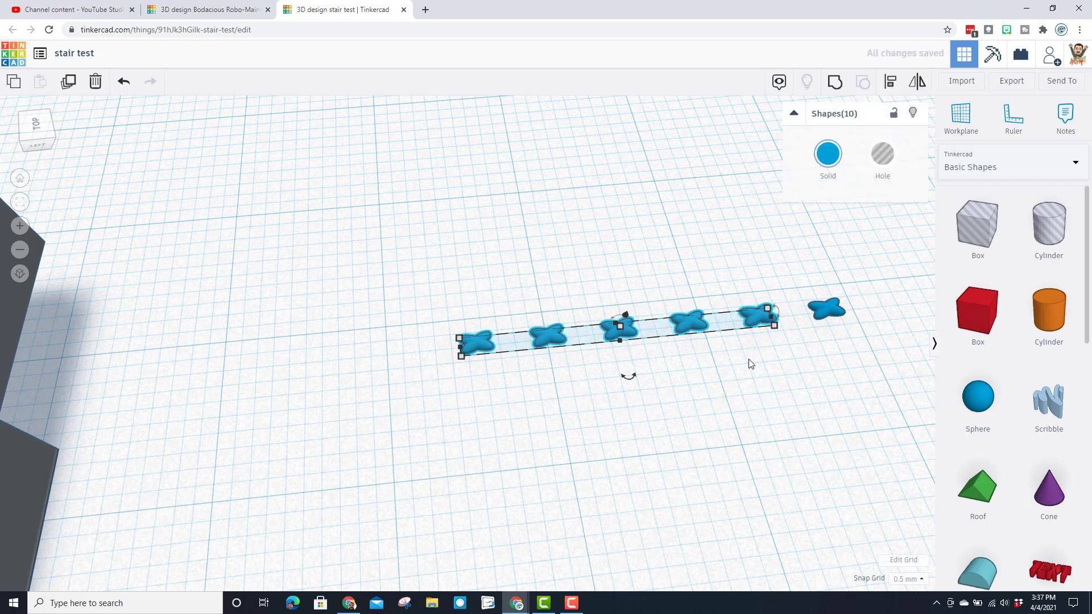
key("Up")
key("Up")
key("Up")
key("Up")
key("Up")
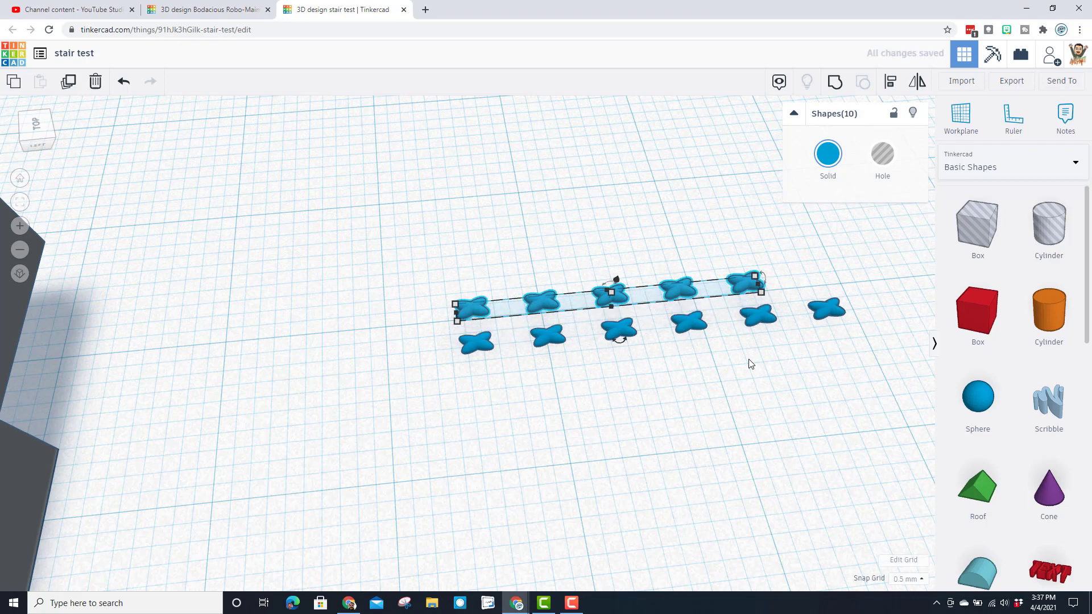
key("Right")
key("Right")
key("Right")
key("Right")
key("Right")
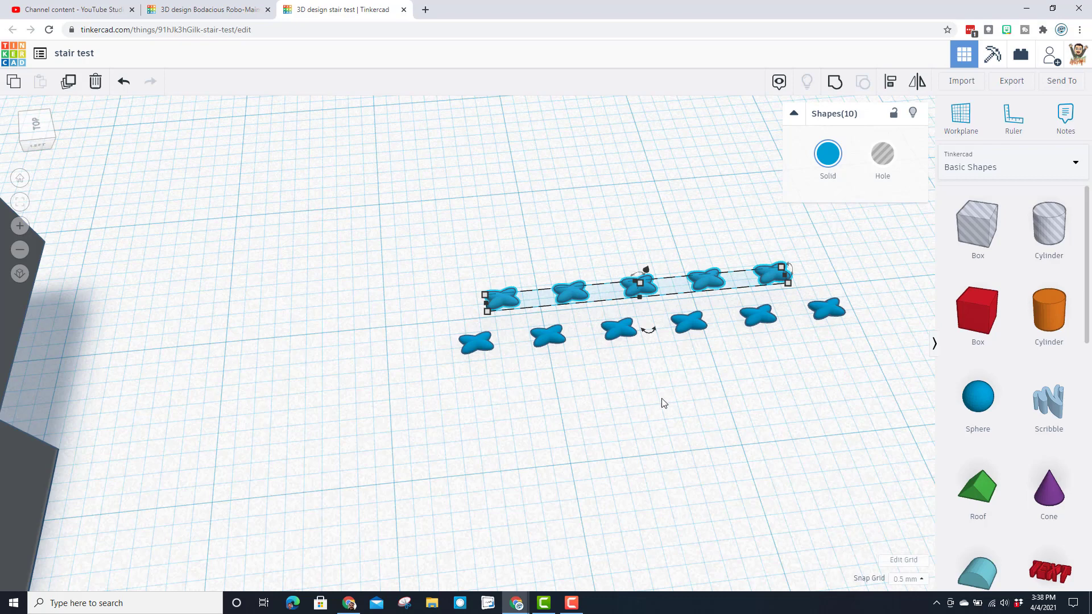
Try to duplicate the six-cross row and move the copy beyond the five-cross row as a third row
right_click_drag(661, 398, 449, 346)
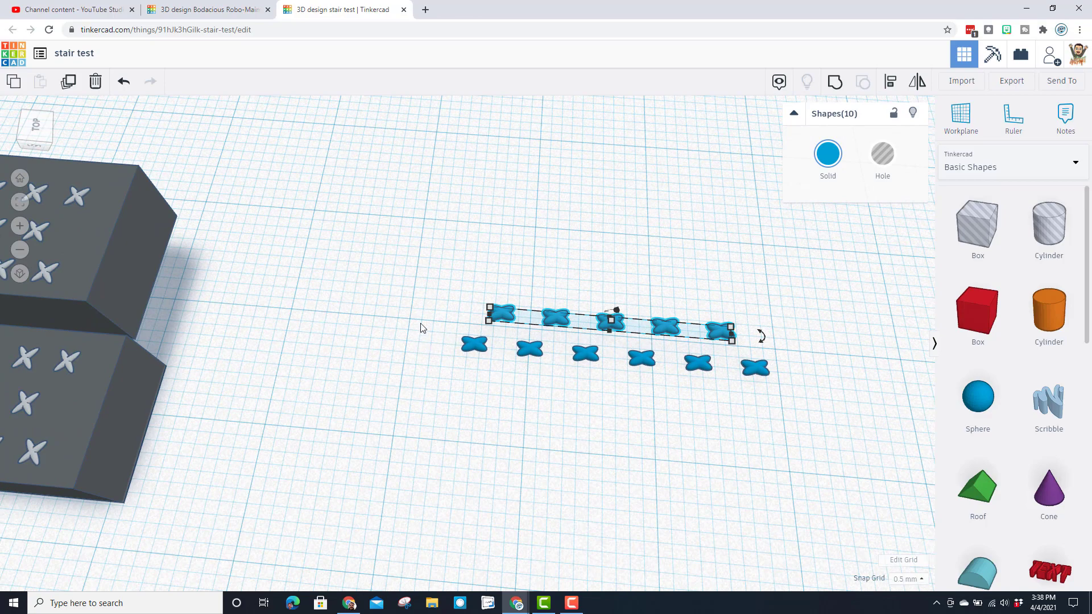
left_click_drag(421, 328, 668, 378)
right_click_drag(497, 412, 449, 364)
left_click_drag(428, 333, 813, 357)
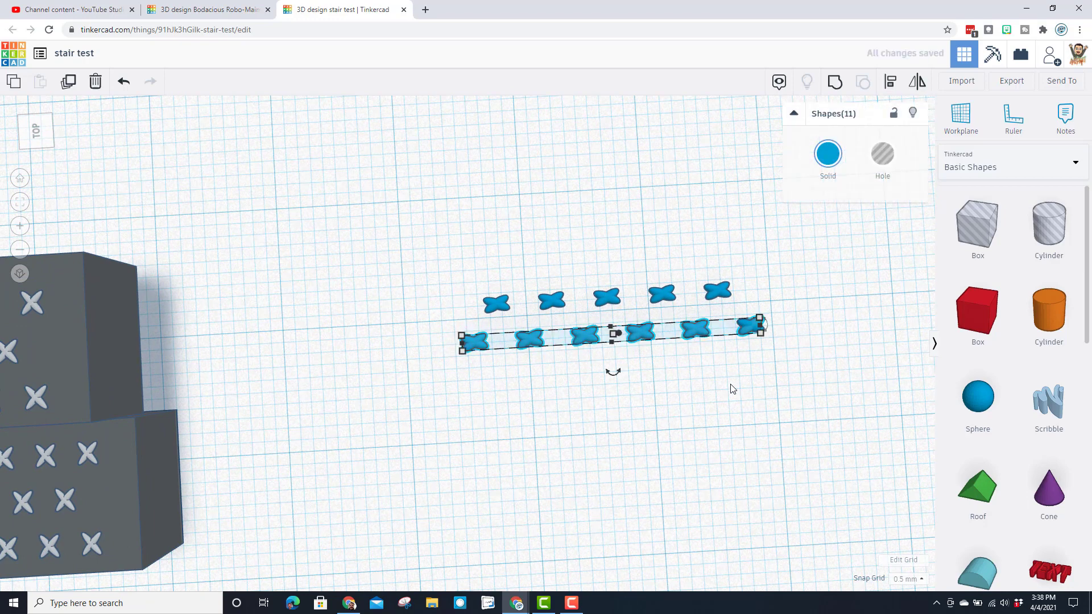
key("ctrl+d")
key("Up")
key("Up")
key("Up")
key("Up")
key("Up")
key("Up")
key("Up")
key("Up")
key("Up")
key("Up")
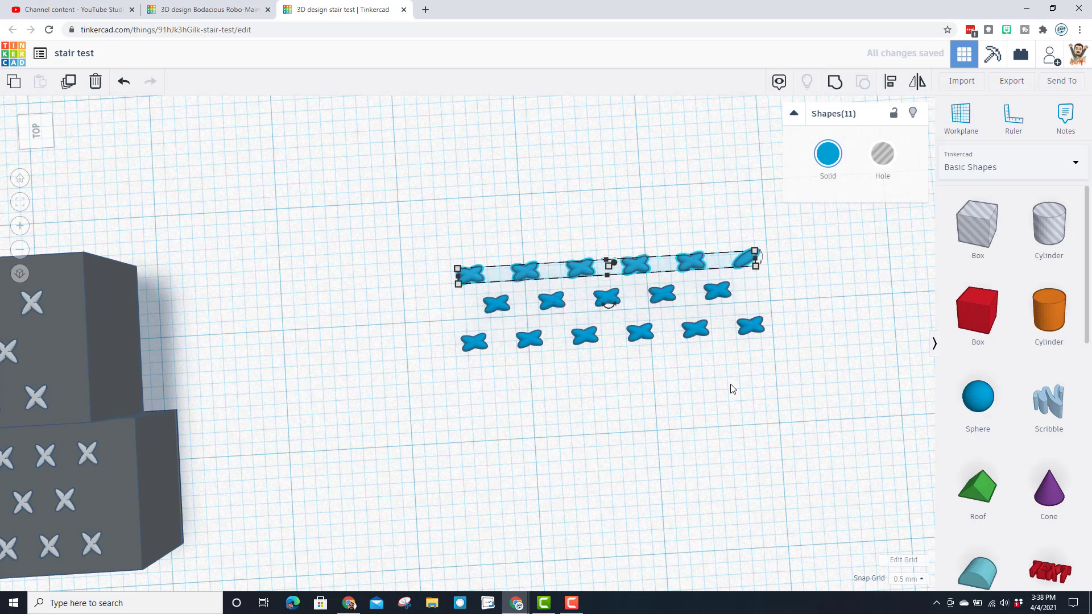
key("Up")
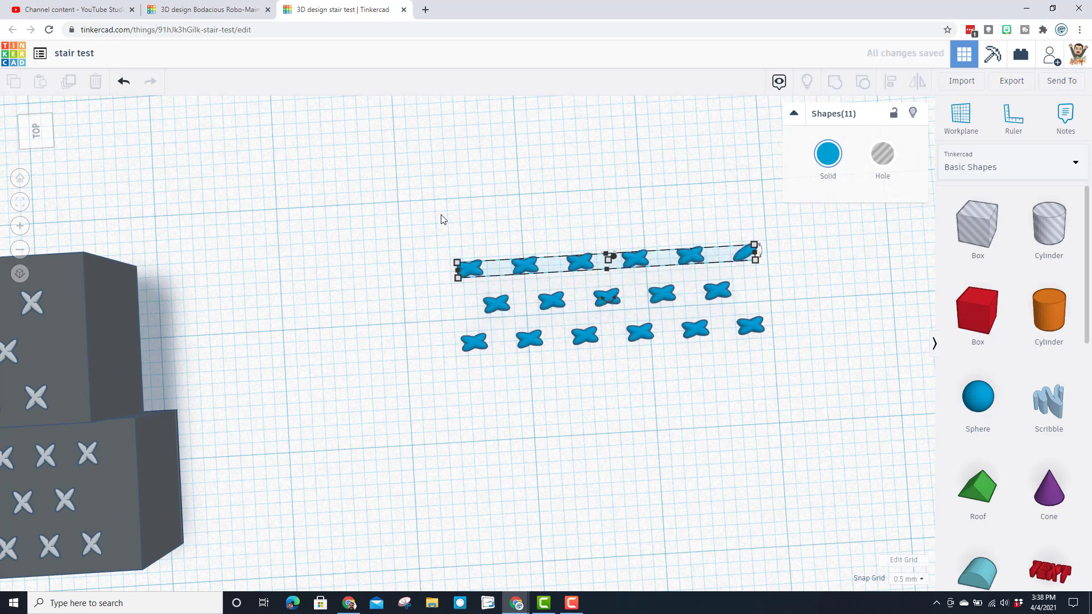
Delete the third row, whose end cross lacks one ellipsoid
left_click_drag(416, 213, 879, 424)
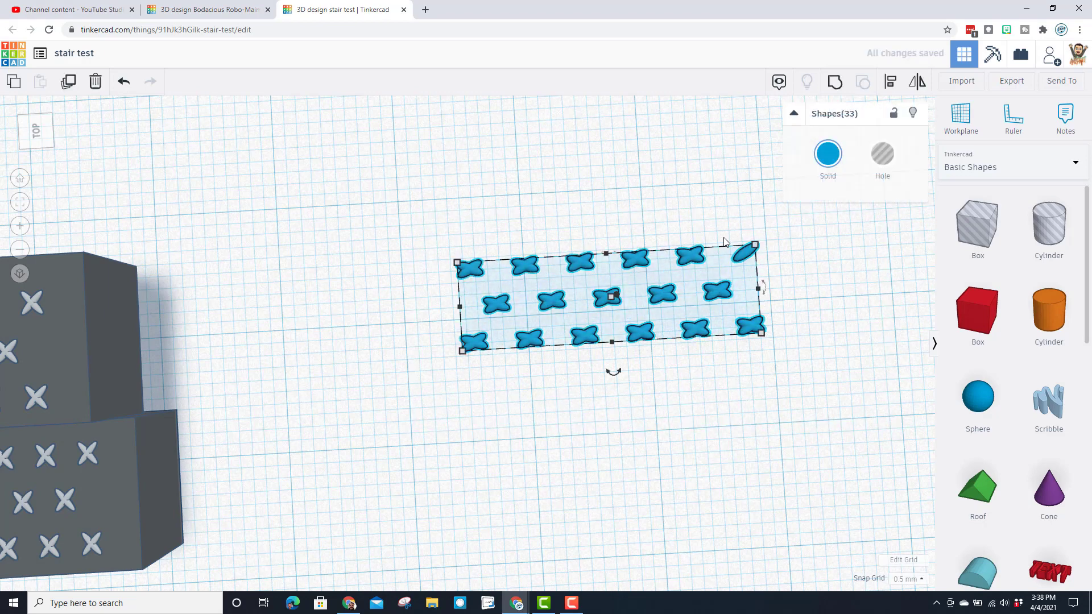
left_click(622, 403)
left_click_drag(408, 203, 791, 275)
key("Delete")
Duplicate the complete six-cross row and move the copy beyond the five-cross row, matching the spacing of the first two rows
right_click_drag(694, 409, 670, 417)
left_click_drag(425, 332, 806, 406)
left_click_drag(688, 414, 686, 414)
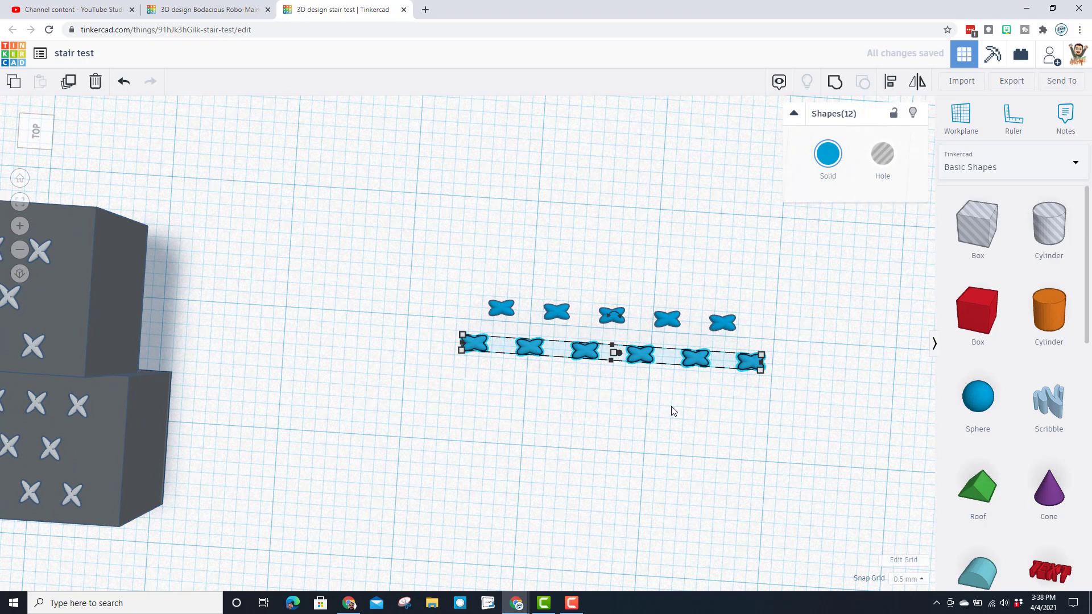
key("ctrl+d")
key("Up")
key("Up")
key("Up")
key("Up")
key("Up")
key("Up")
key("Up")
key("Up")
key("Up")
key("Up")
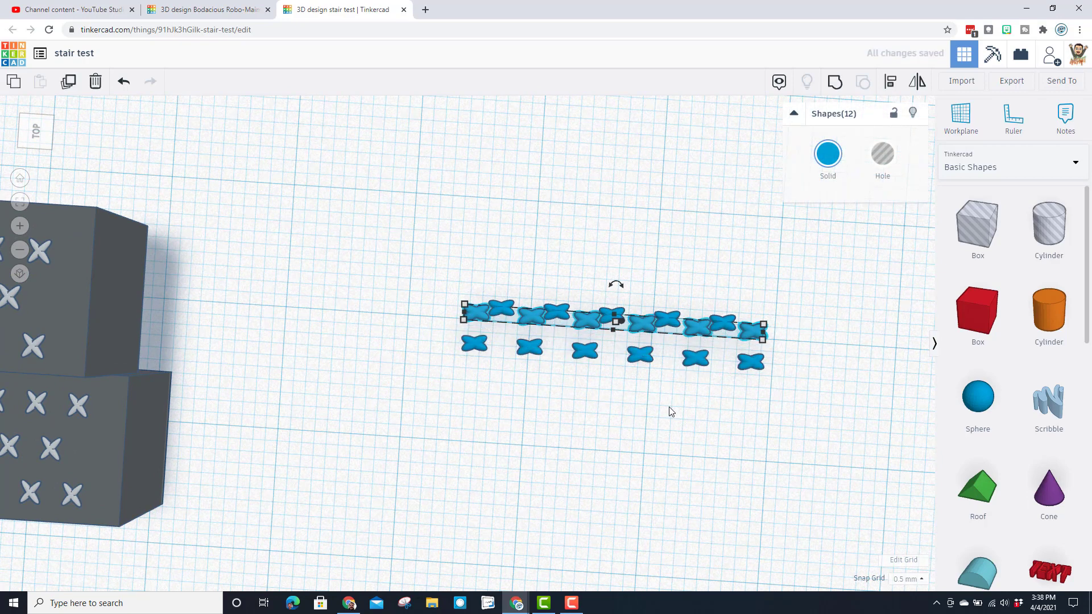
key("Up")
key("Up")
key("Up")
key("Up")
key("Up")
key("Up")
key("Up")
key("Up")
key("Up")
key("Up")
key("Up")
key("Up")
key("Up")
key("Up")
key("Up")
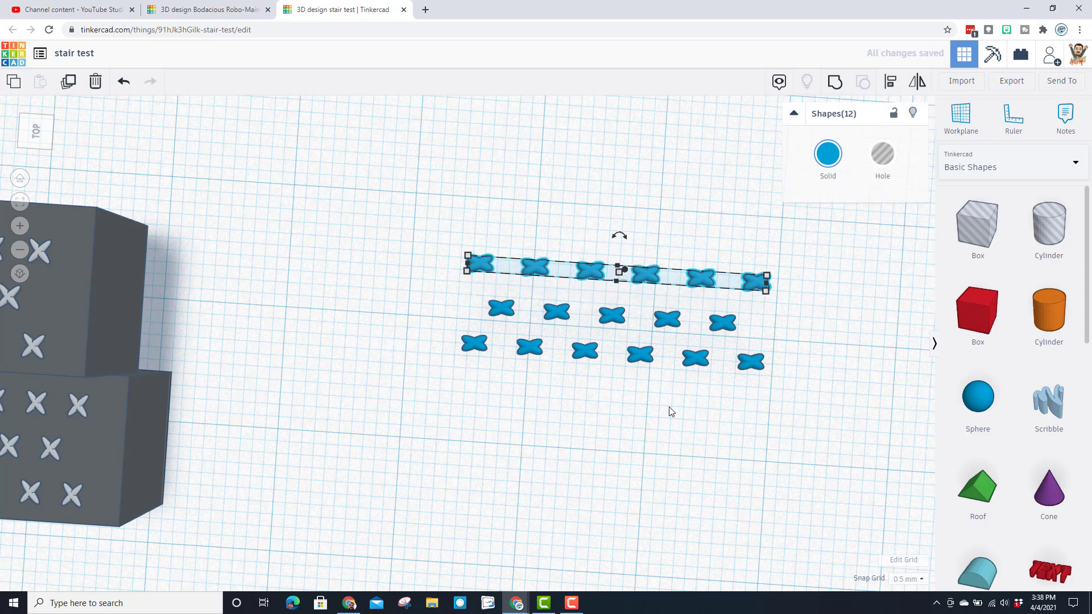
key("Down")
key("Down")
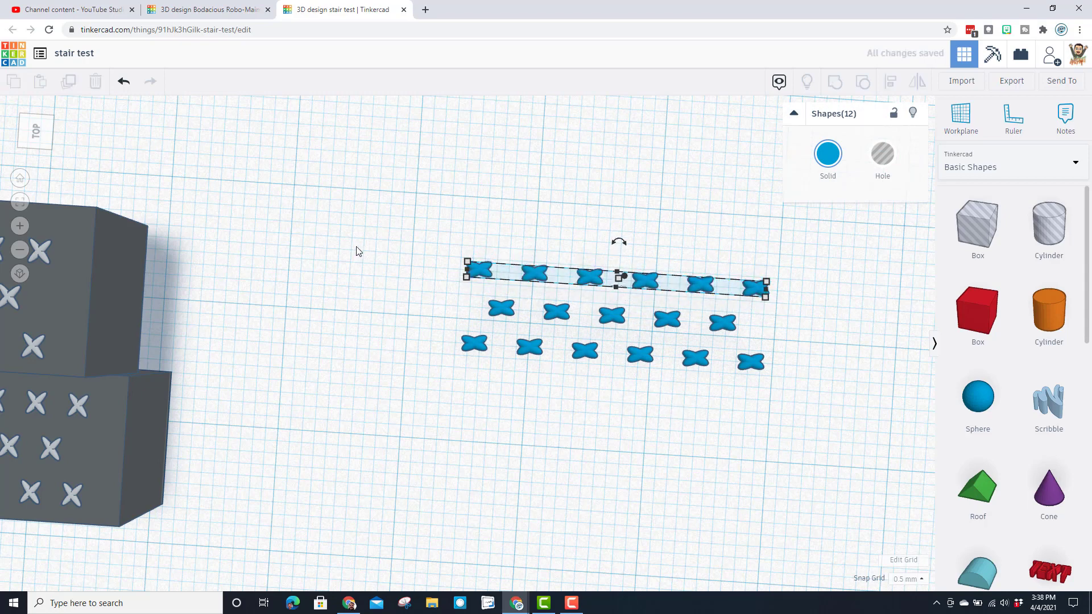
Select all the crosses of the three-row pattern and recolour them light grey
left_click(356, 251)
left_click_drag(416, 203, 870, 449)
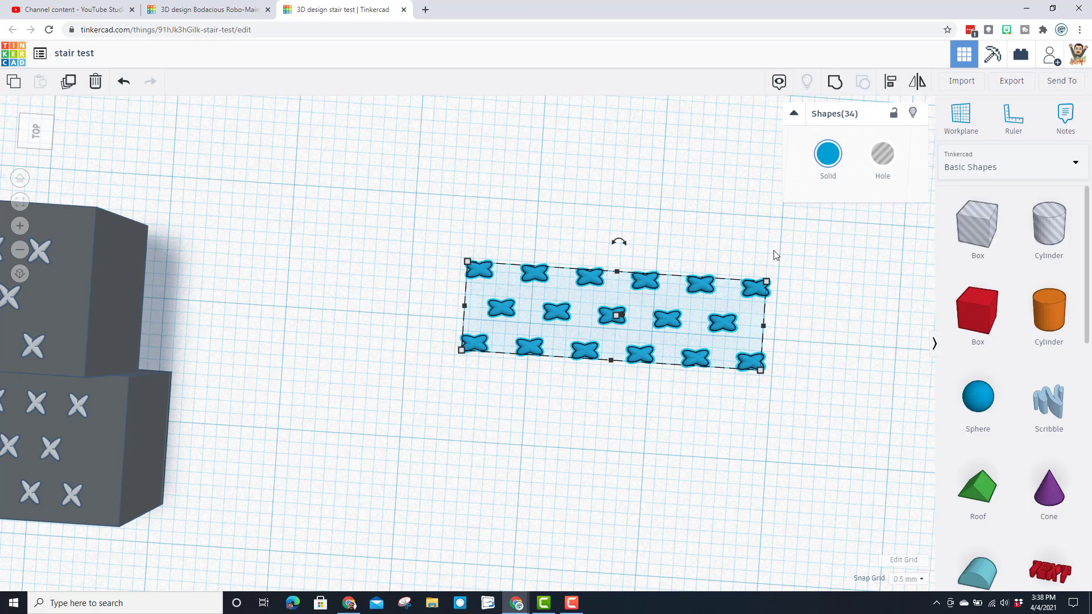
left_click(814, 169)
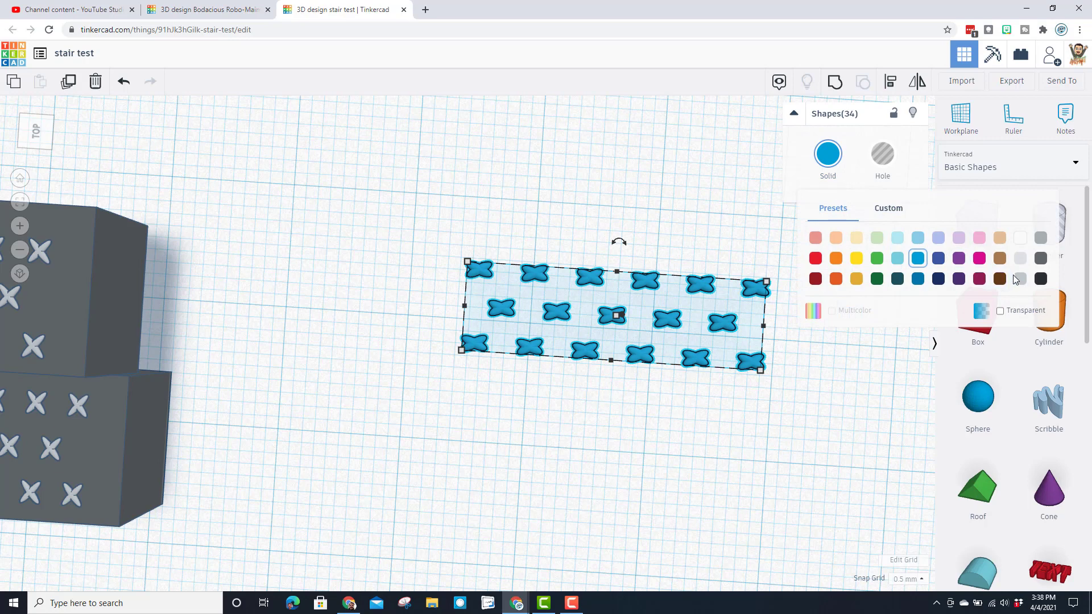
left_click(1041, 243)
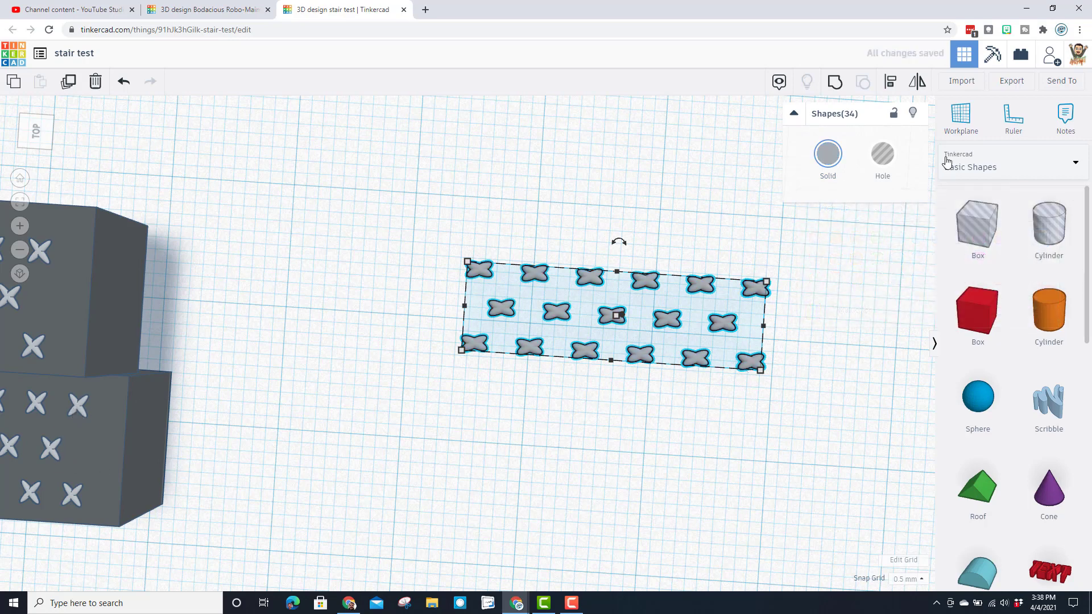
Save the cross pattern to the personal shapes collection as "tread2" with the tag "stairs"
left_click(999, 171)
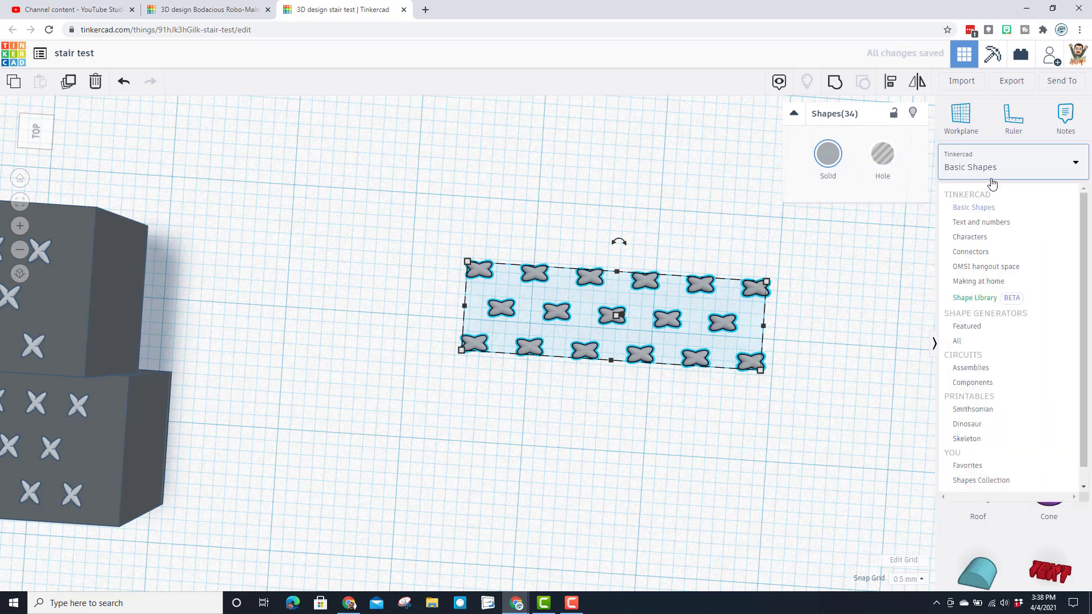
left_click(976, 480)
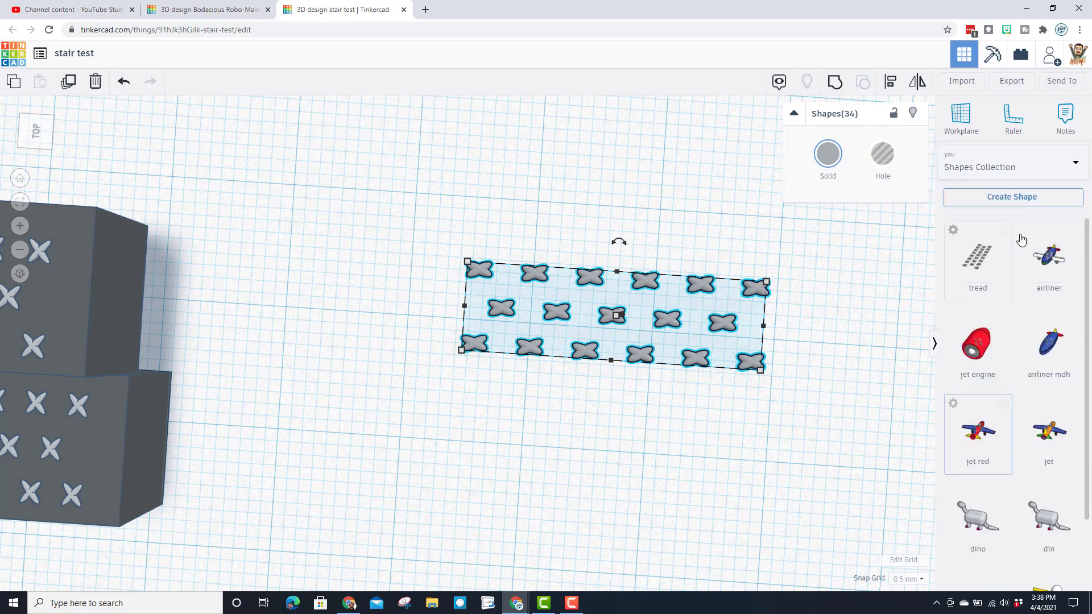
left_click(1012, 199)
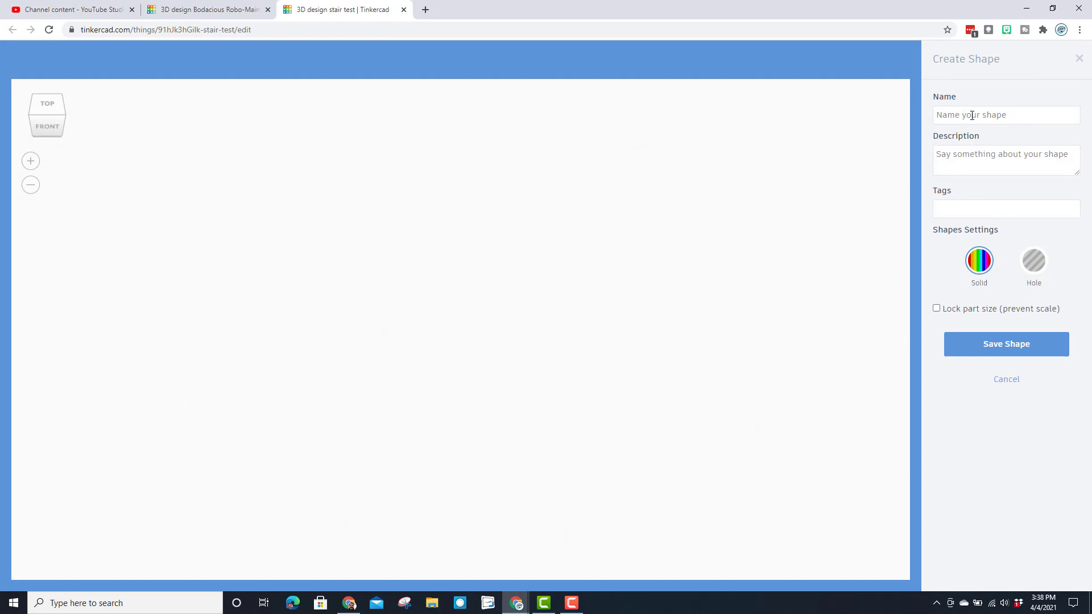
left_click(966, 109)
type("tread2")
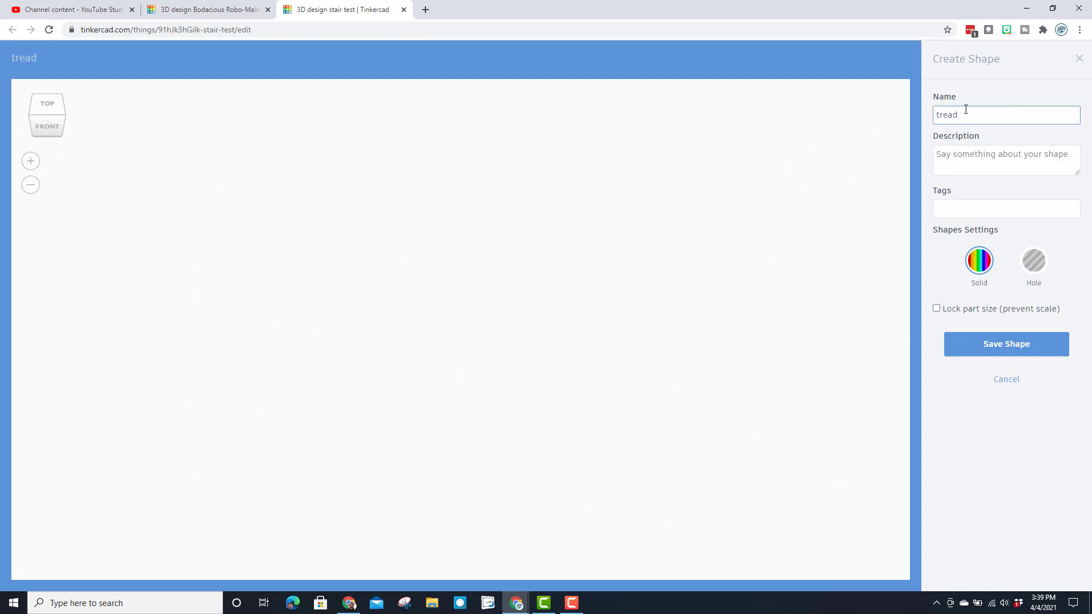
left_click(950, 210)
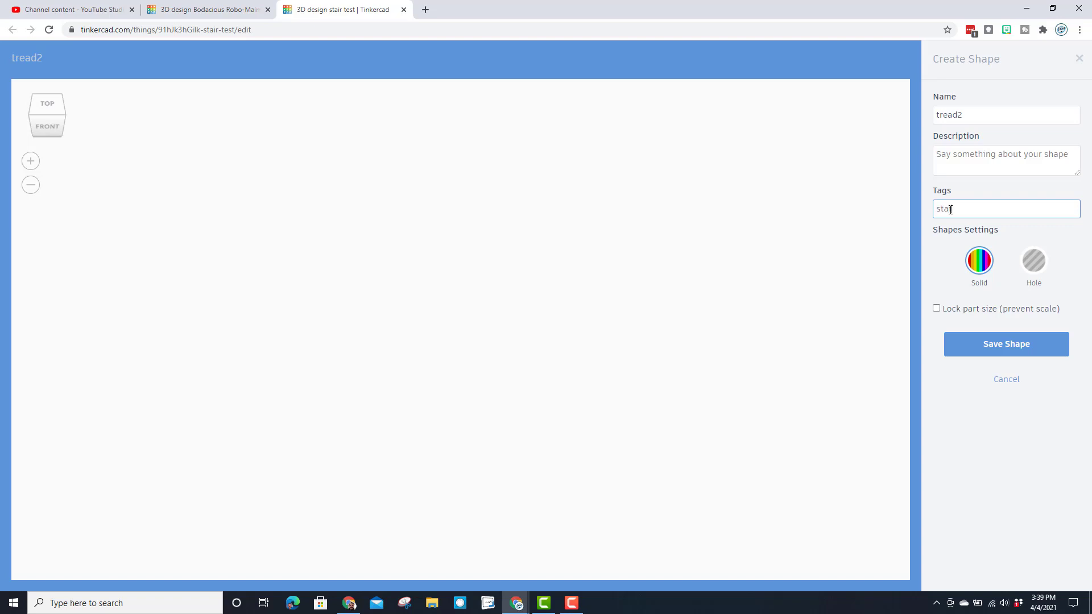
left_click(988, 165)
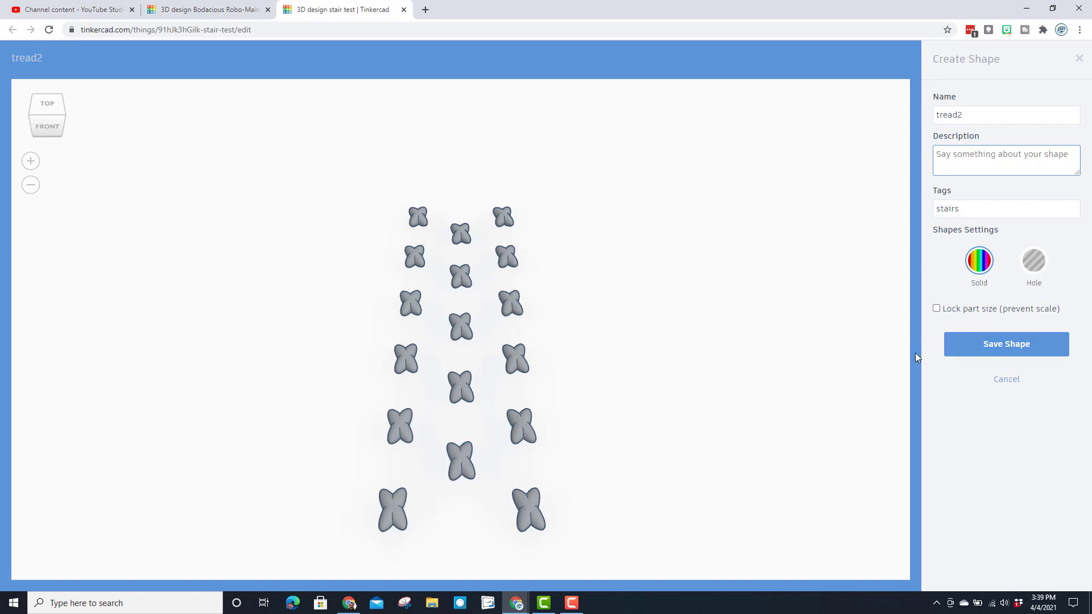
left_click(982, 350)
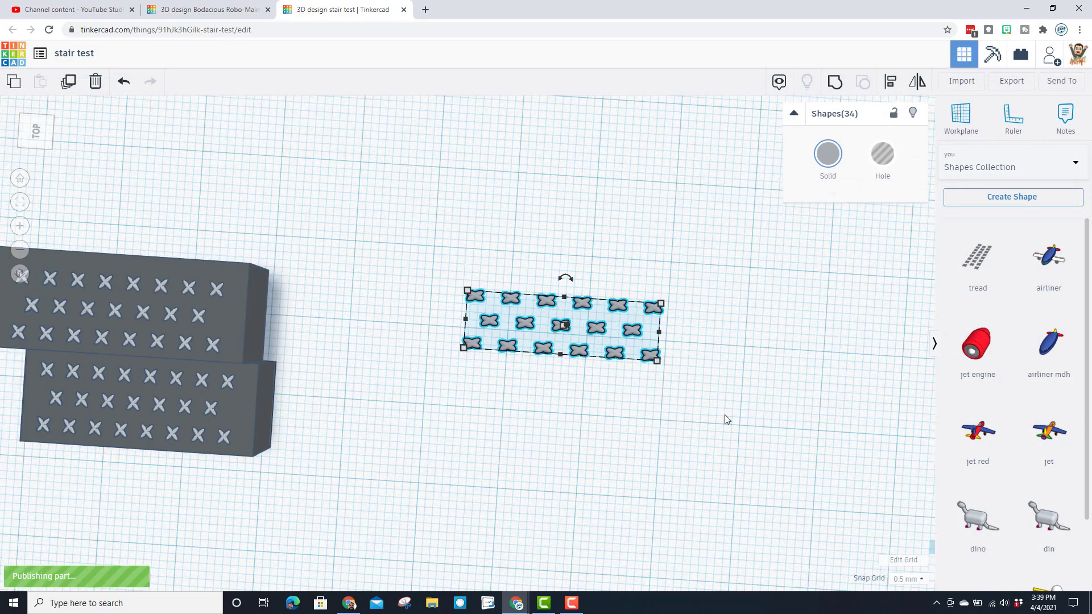
Duplicate the upper stair step with the snap grid at 1.0 mm and move the copy directly behind the original
right_click_drag(415, 420, 367, 280)
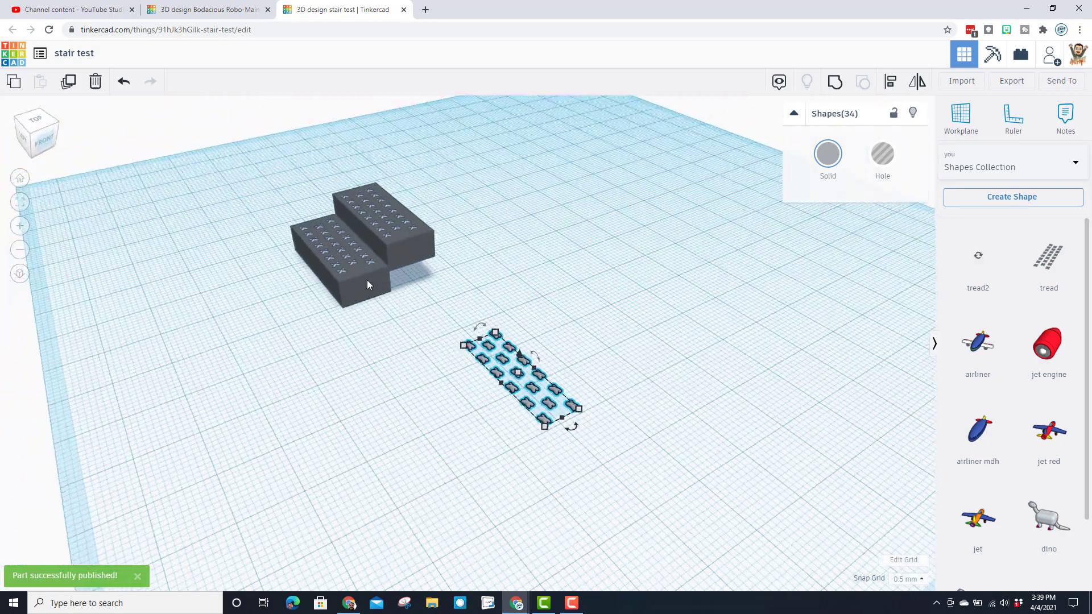
left_click(407, 257)
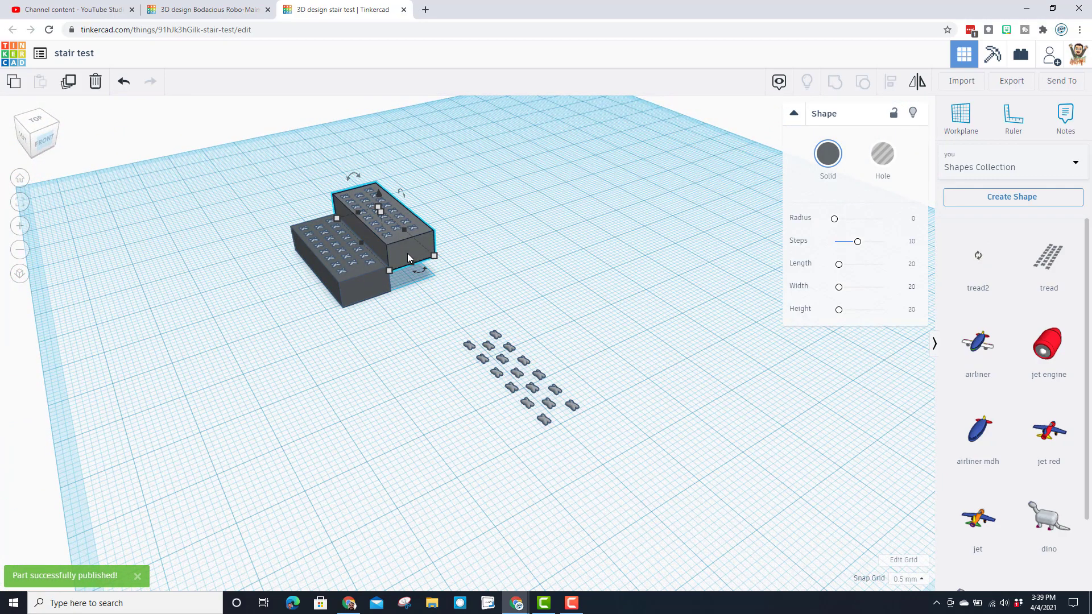
left_click(908, 580)
left_click(904, 522)
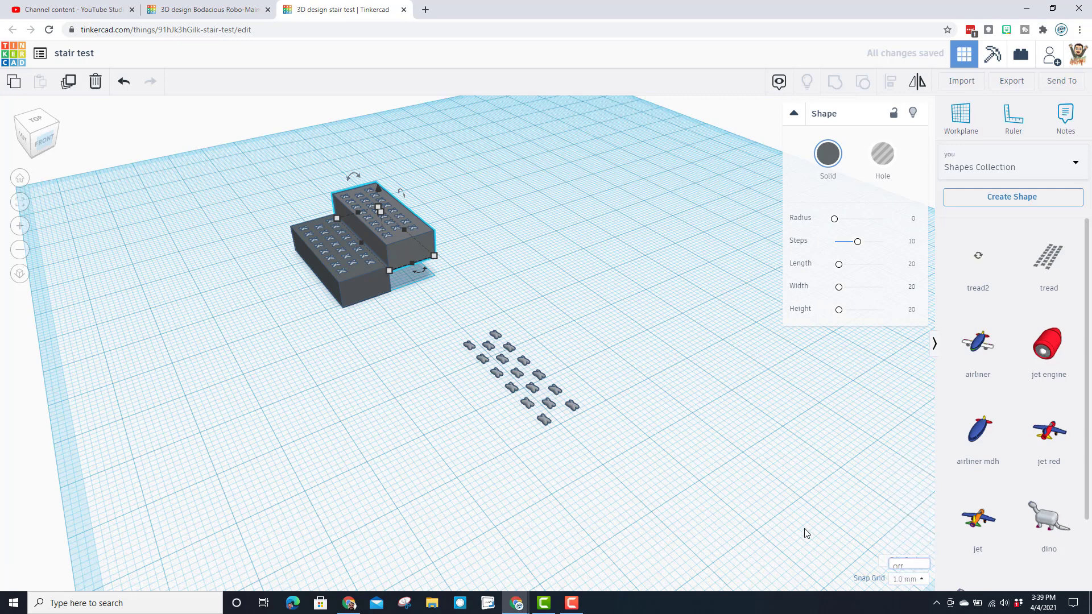
key("Right")
key("Right")
key("Right")
key("Right")
key("Right")
key("Right")
key("Right")
key("Right")
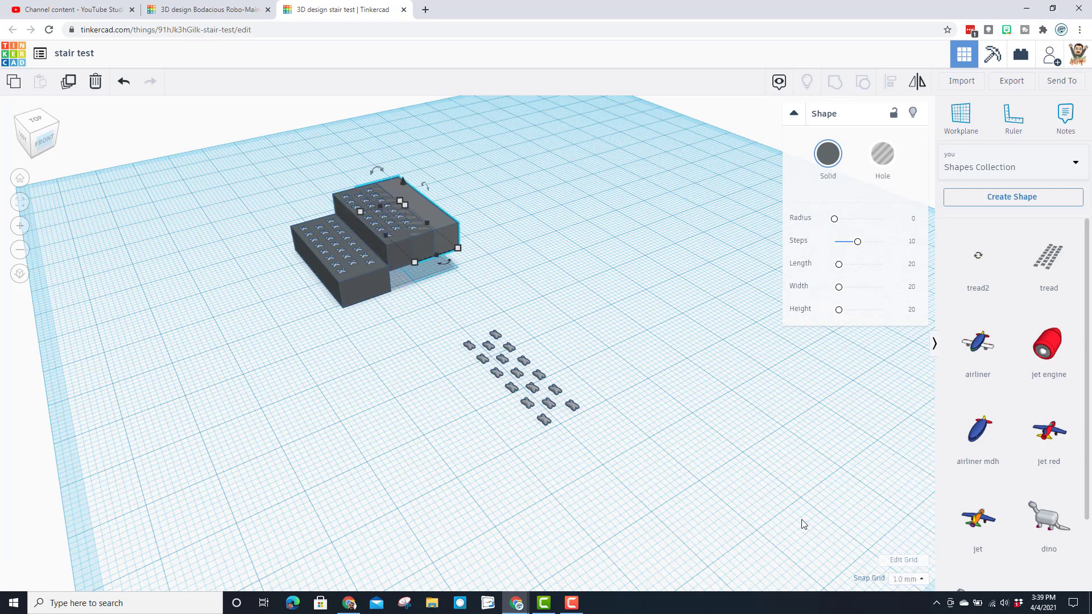
key("Right")
key("Right")
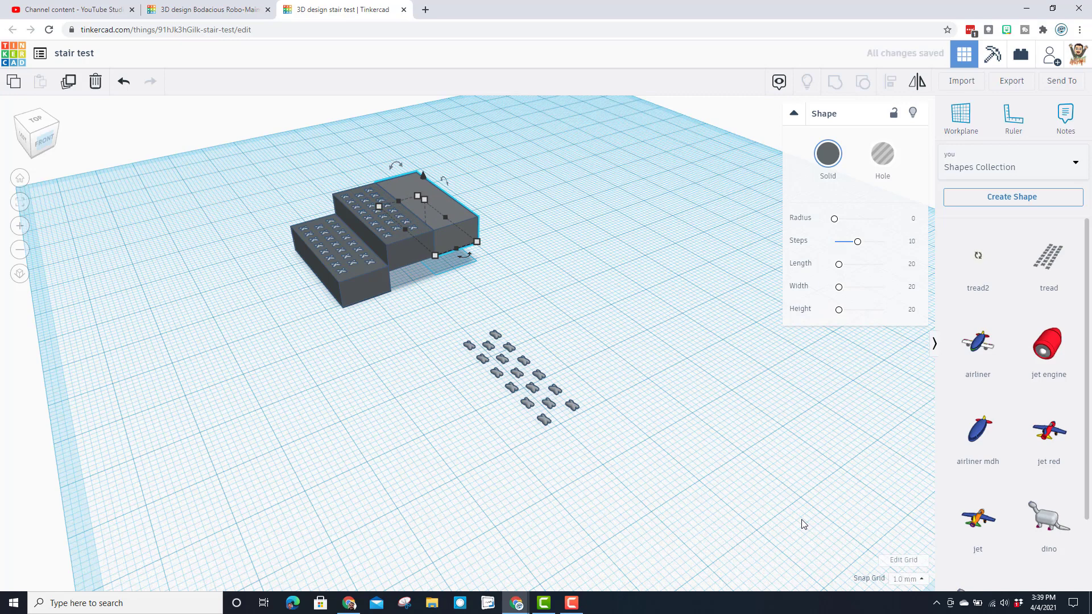
Raise the copied step to form the third stair, matching the rise between the two lower steps
key("ctrl+Up")
key("ctrl+Up")
key("ctrl+Up")
key("ctrl+Up")
key("ctrl+Up")
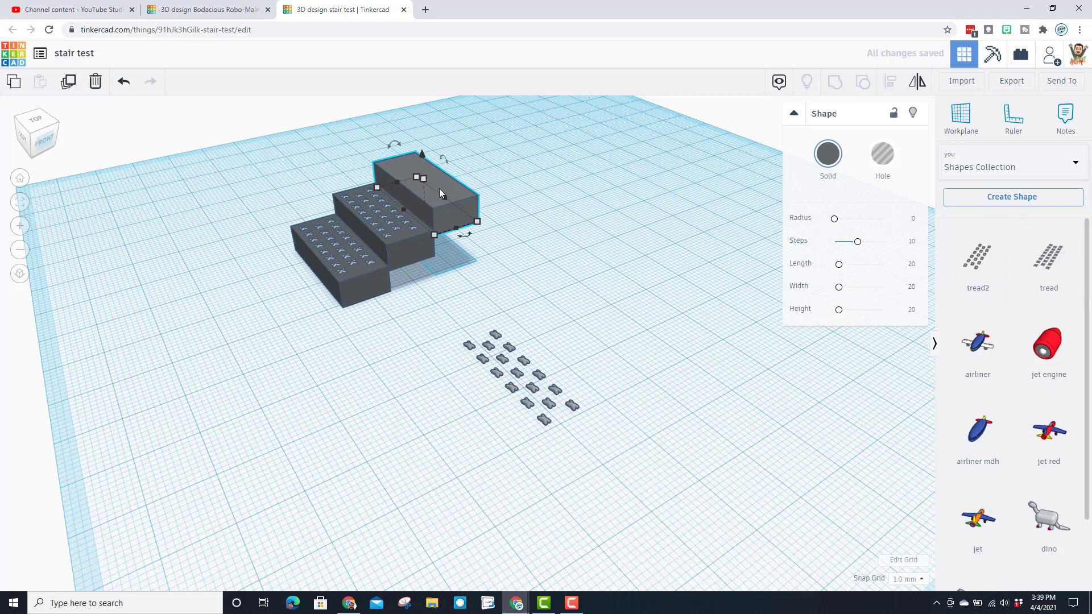
Set a workplane on the third step's top face and place the saved "tread2" shape centrally on it
left_click(962, 118)
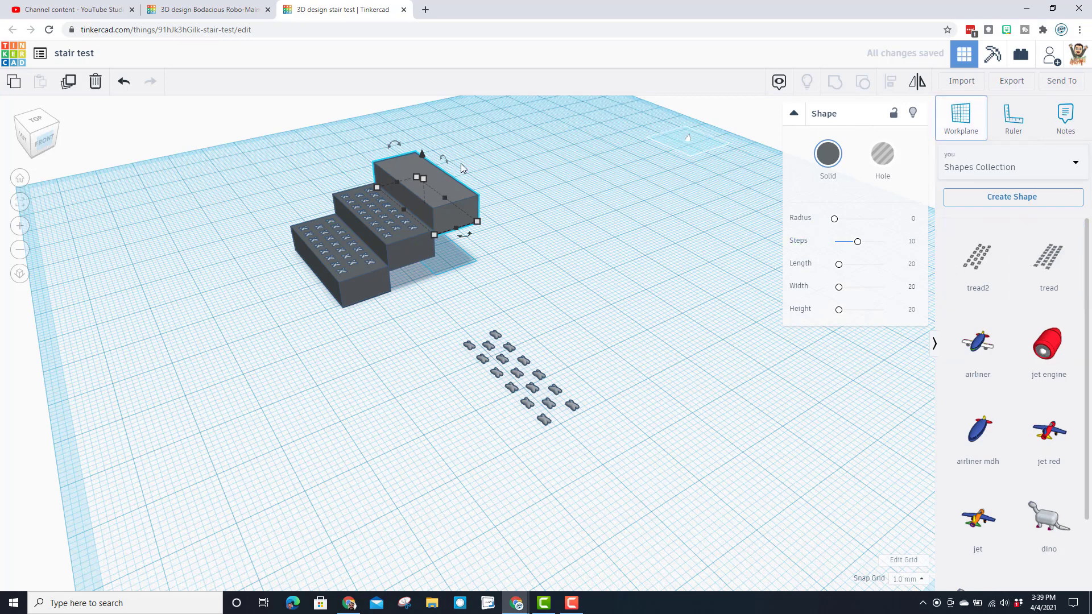
left_click(443, 191)
left_click(978, 259)
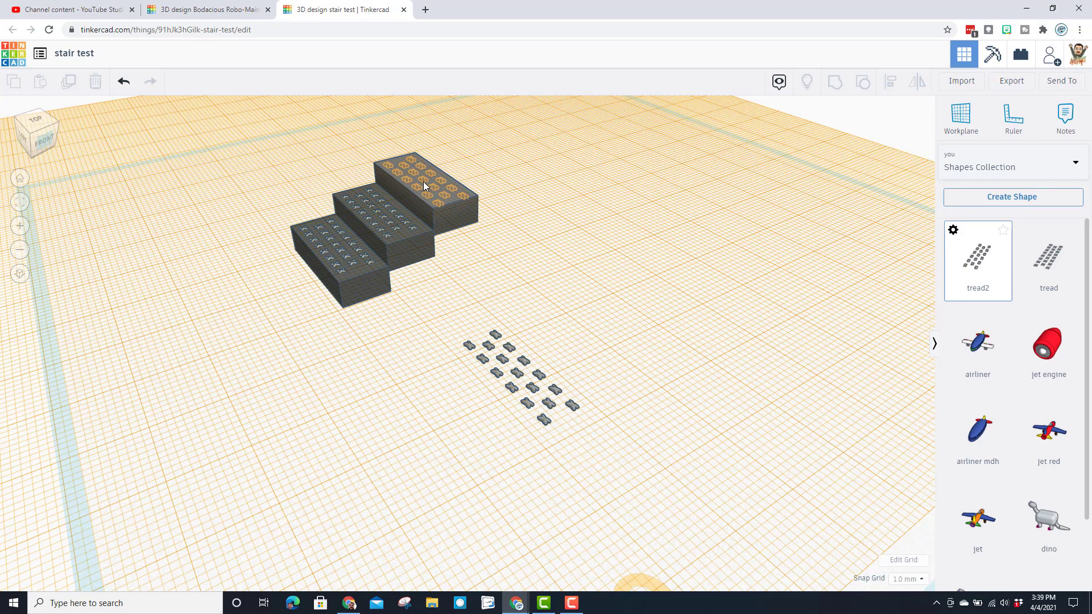
left_click(421, 181)
right_click_drag(306, 377, 256, 284)
left_click(357, 337)
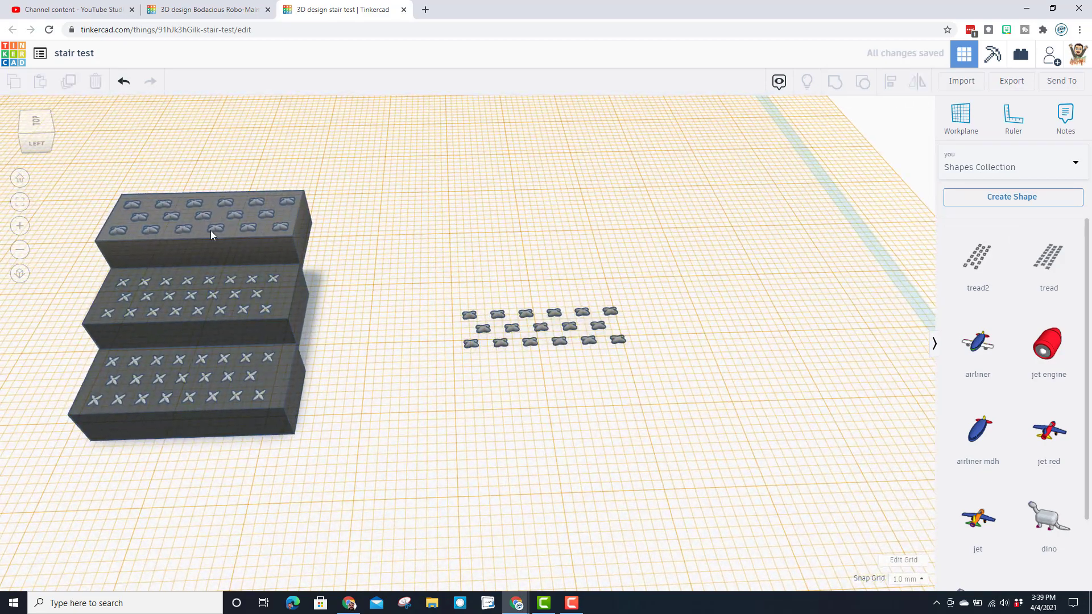
Recolour the tread2 pattern on the third step to solid light grey
left_click(254, 227)
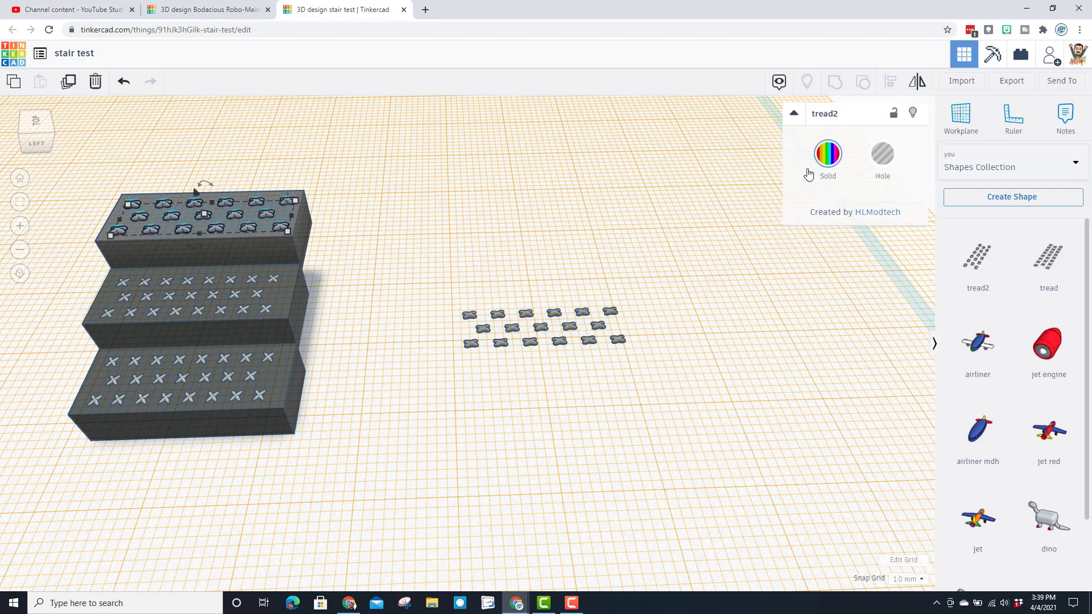
left_click(826, 156)
left_click(1021, 280)
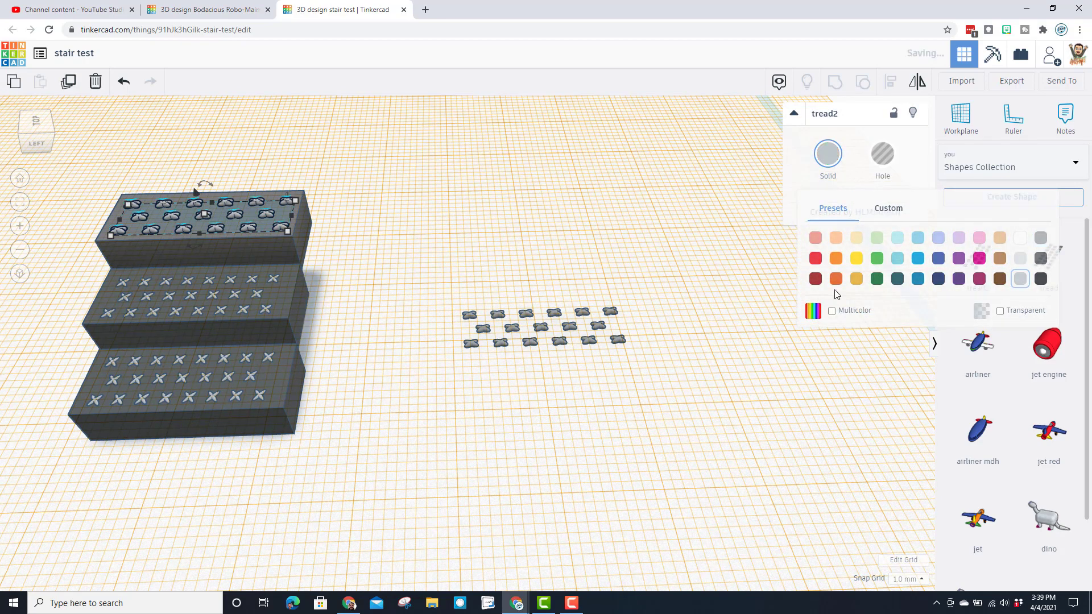
left_click(405, 268)
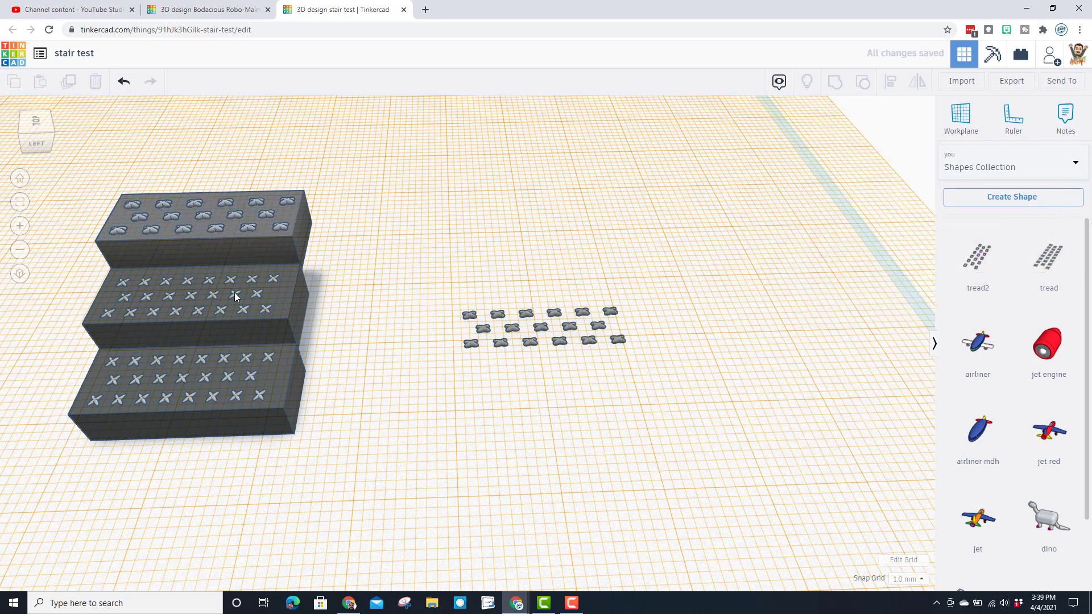
Return the workplane from the third step's top to the default base plane
right_click_drag(274, 238, 189, 242)
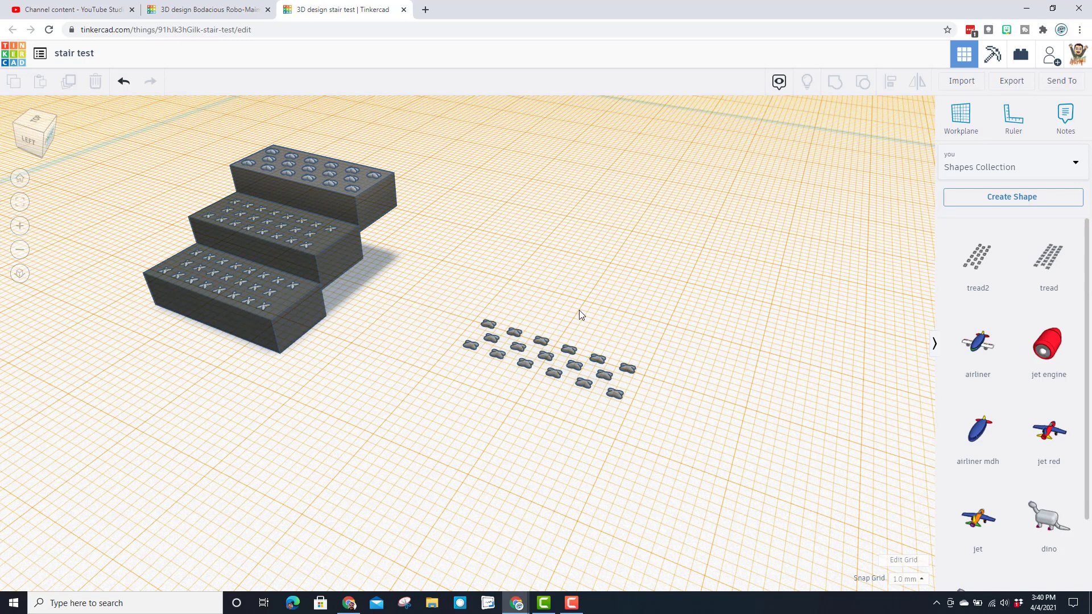
left_click(962, 117)
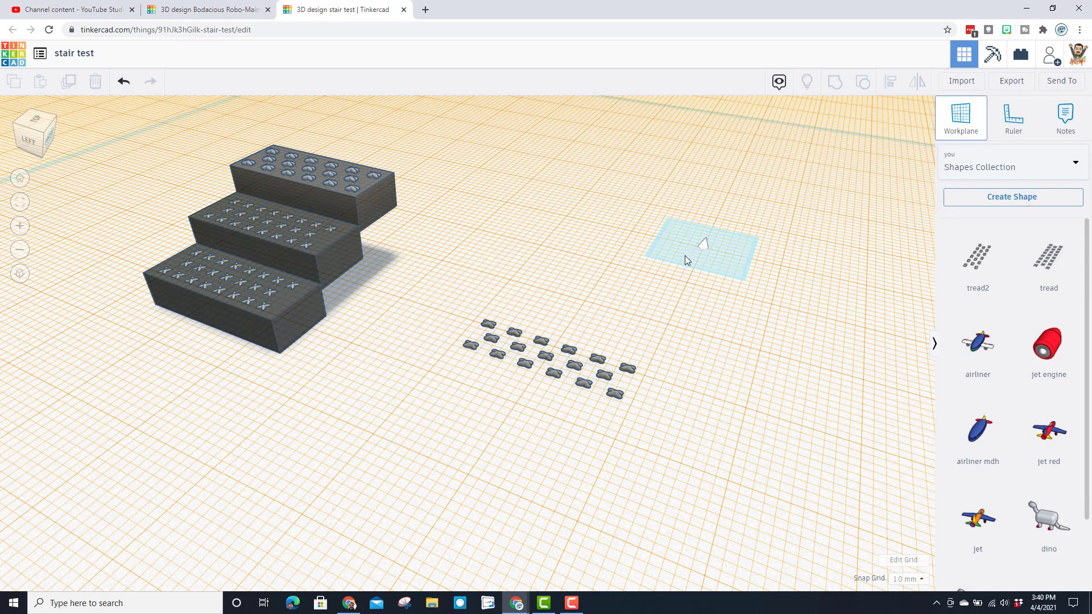
left_click(781, 449)
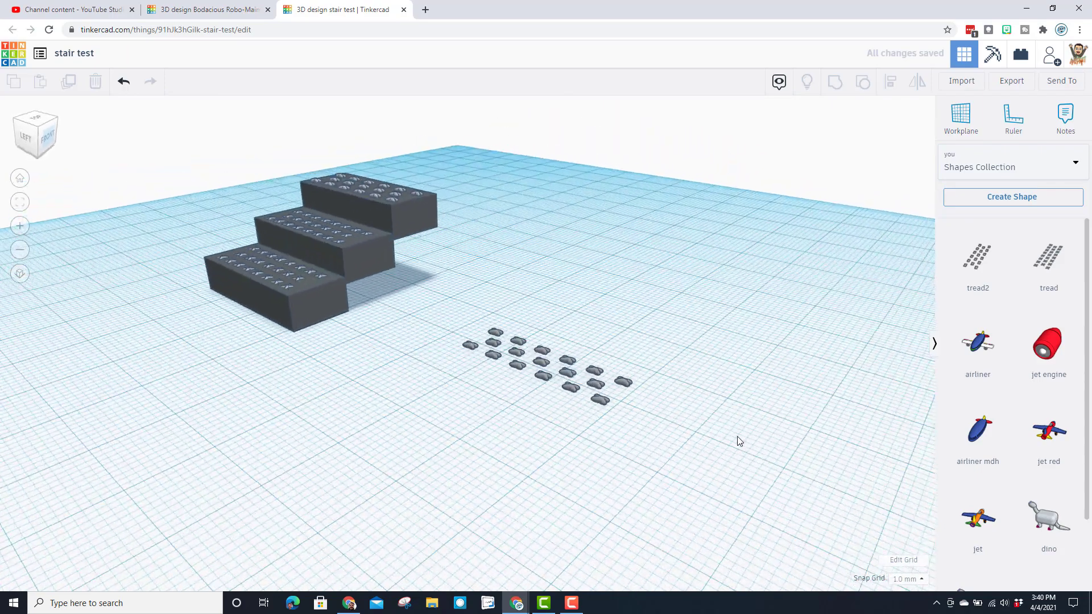